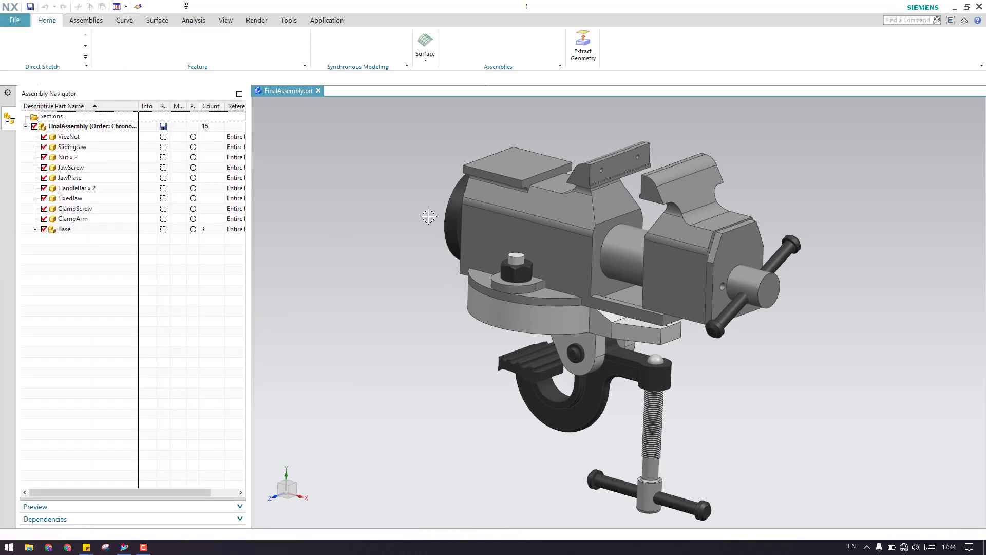
# Step: Orbit the vise around to a side view
pyautogui.scroll(3, 642, 276)
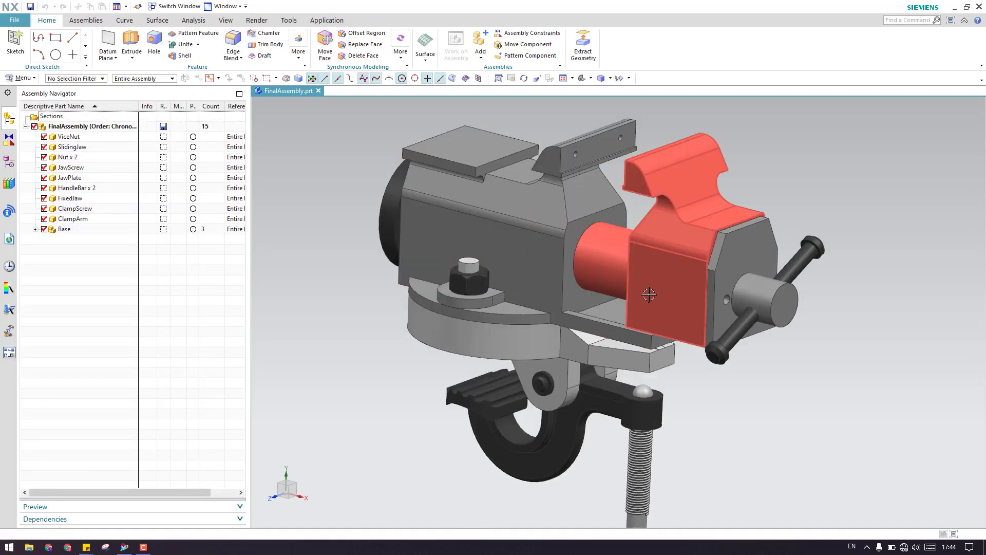
pyautogui.scroll(-1, 601, 271)
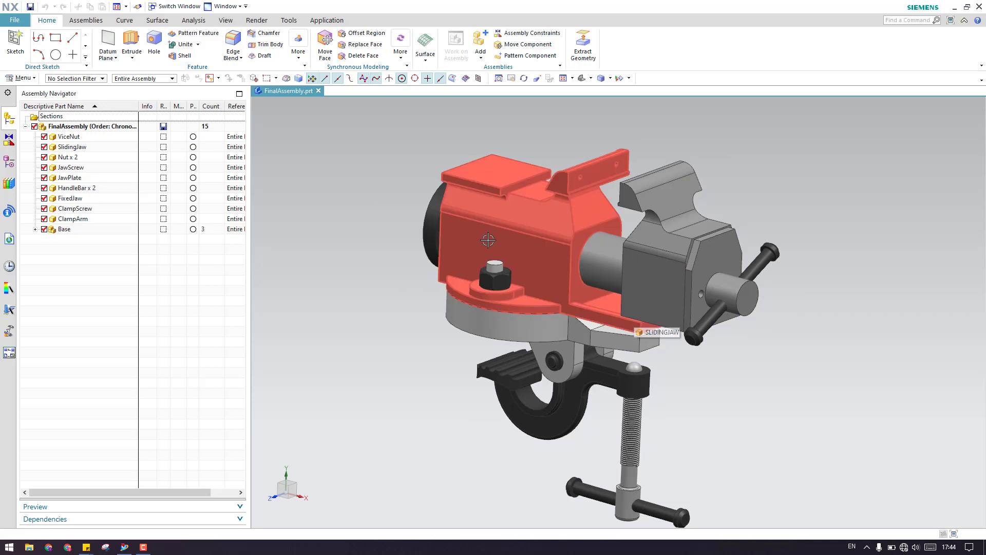
pyautogui.scroll(-1, 624, 327)
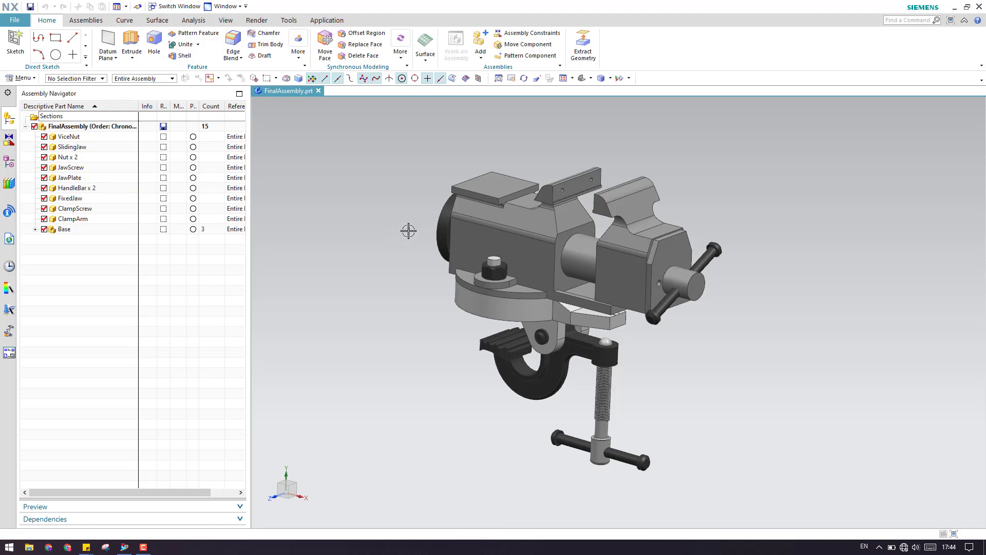
pyautogui.scroll(3, 375, 269)
pyautogui.scroll(-3, 552, 259)
pyautogui.moveTo(553, 260); pyautogui.dragTo(539, 292, button='middle')
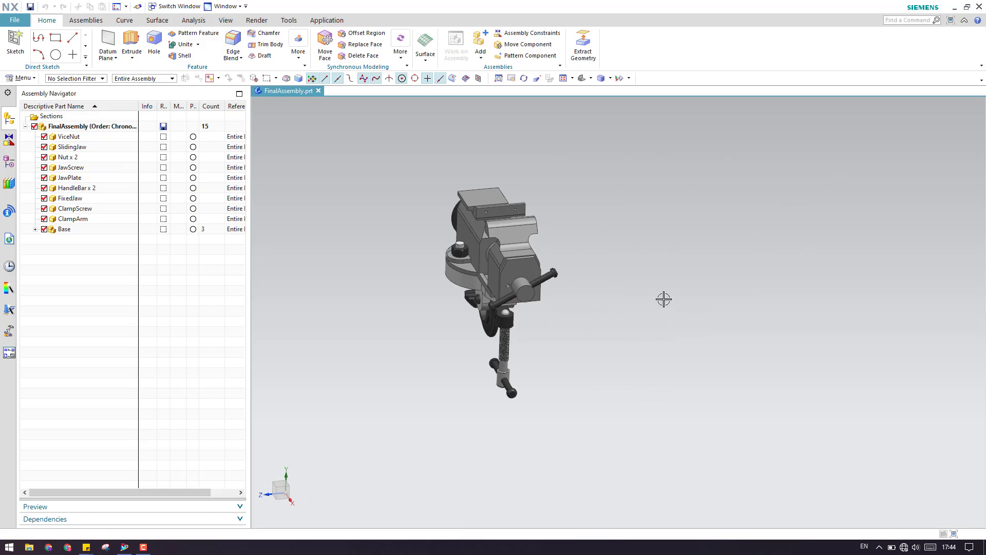
pyautogui.moveTo(555, 303); pyautogui.dragTo(597, 295, button='middle')
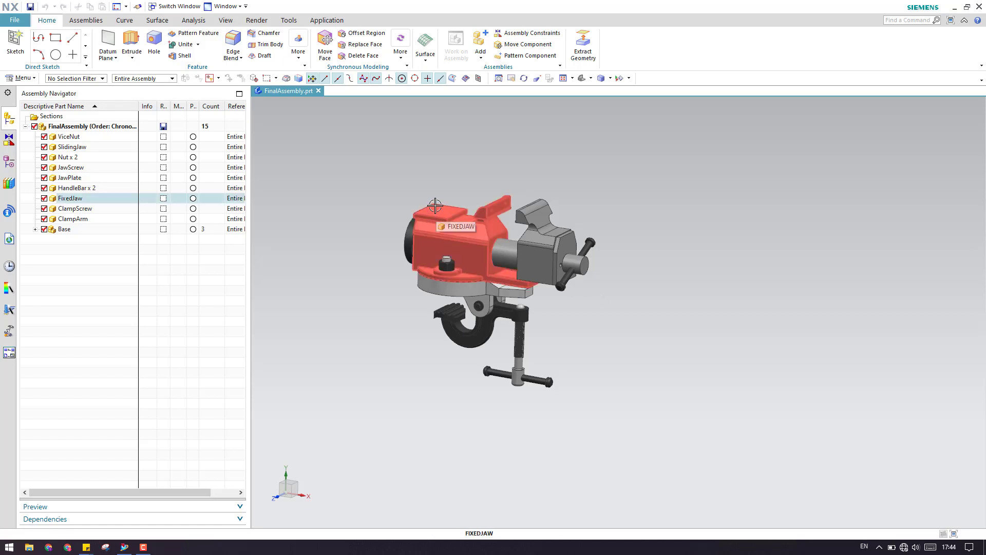
# Step: Launch Mirror Assembly from the Assemblies tab and advance the wizard to Select Components
pyautogui.click(85, 20)
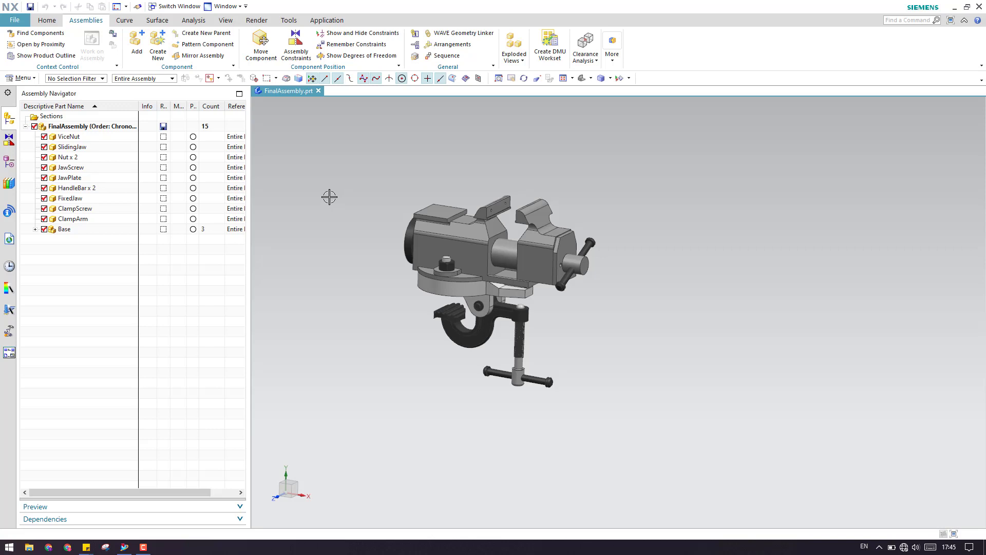
pyautogui.moveTo(330, 197)
pyautogui.mouseDown(button='middle')
pyautogui.moveTo(346, 194)
pyautogui.moveTo(328, 180)
pyautogui.moveTo(326, 190)
pyautogui.mouseUp(button='middle')
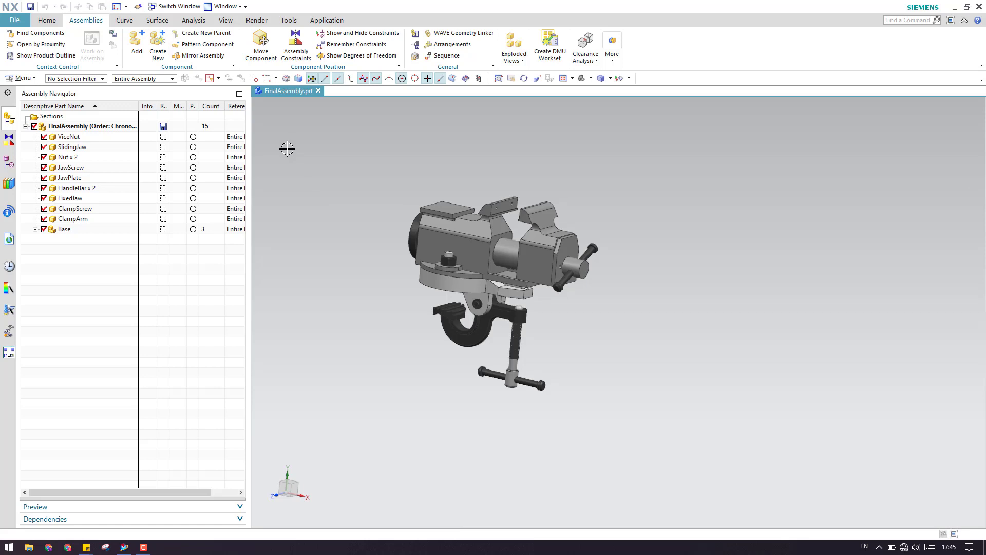
pyautogui.click(201, 55)
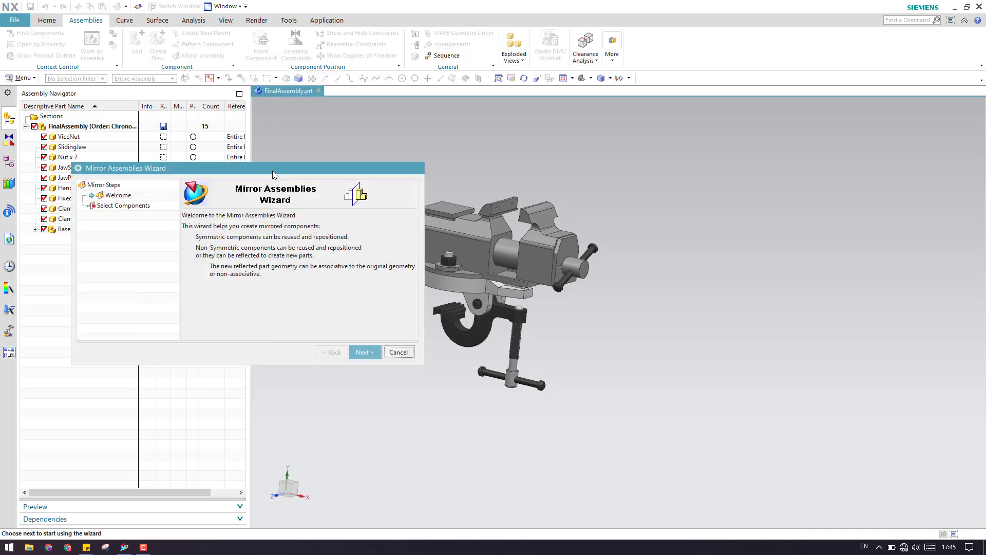
pyautogui.moveTo(131, 161); pyautogui.dragTo(134, 116)
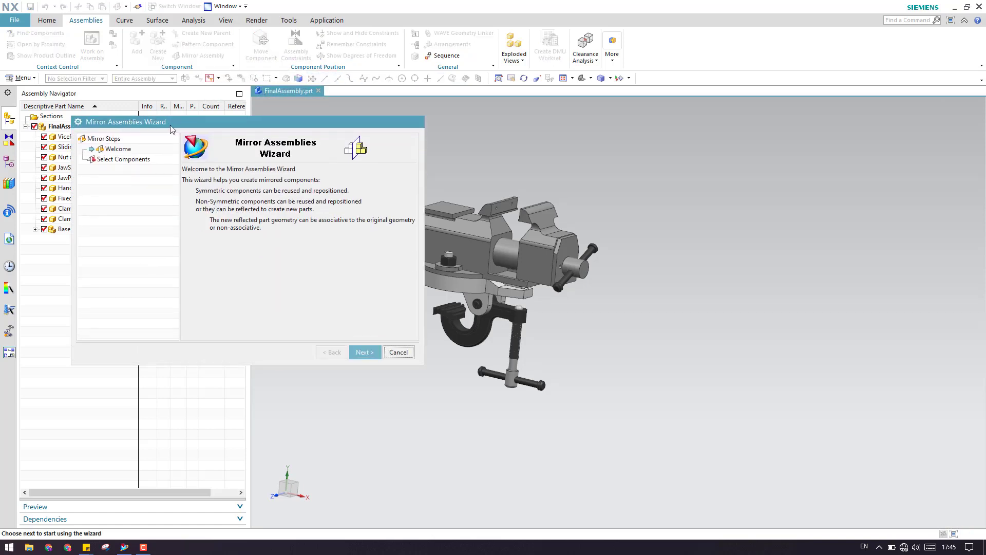
pyautogui.moveTo(208, 126); pyautogui.dragTo(186, 139)
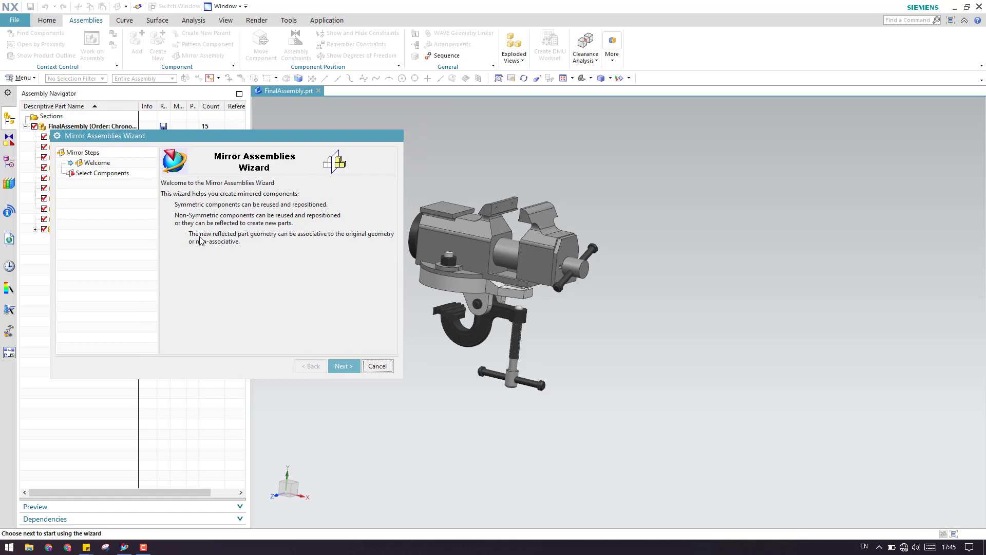
pyautogui.click(342, 368)
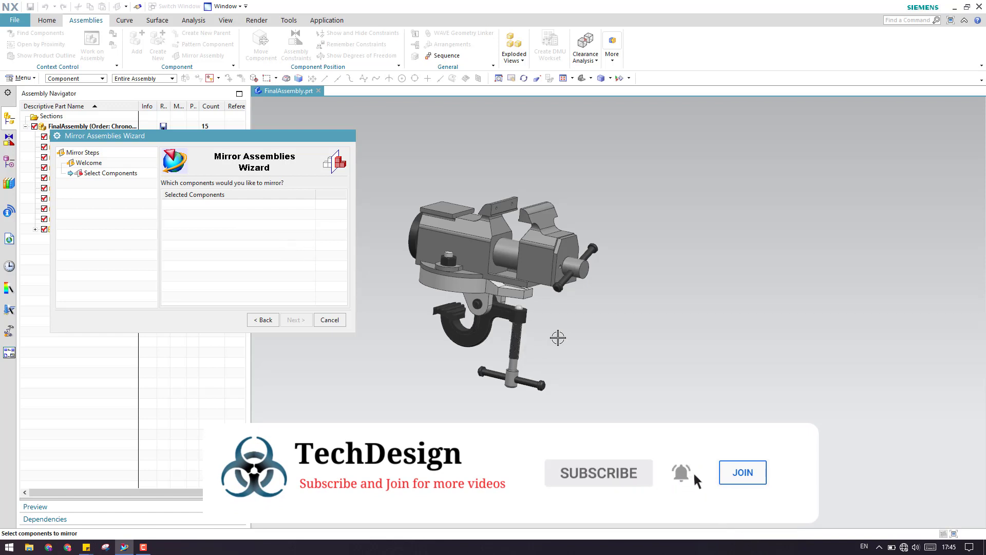
# Step: Box-select all 13 vise components and advance to the Select Plane step
pyautogui.scroll(2, 545, 338)
pyautogui.scroll(-2, 478, 300)
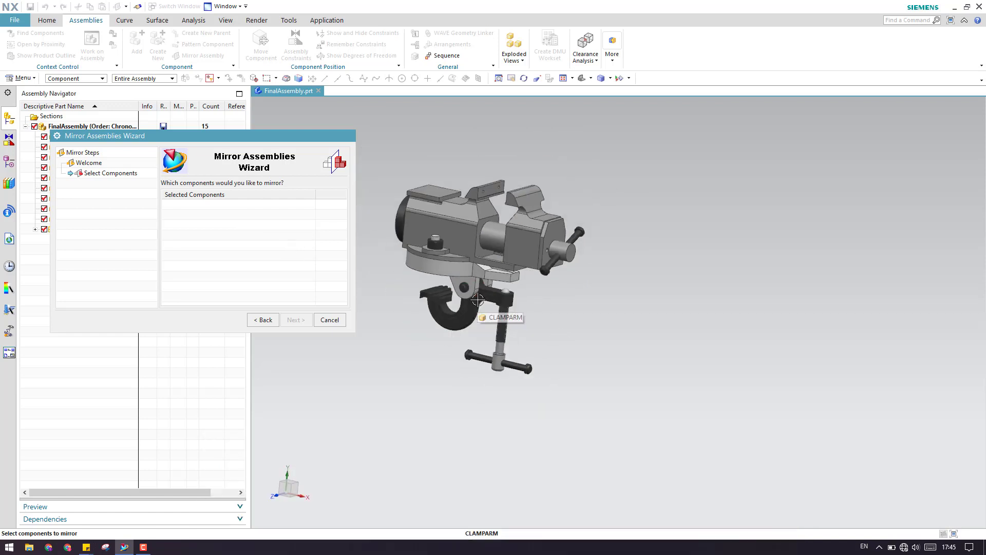
pyautogui.scroll(-2, 486, 295)
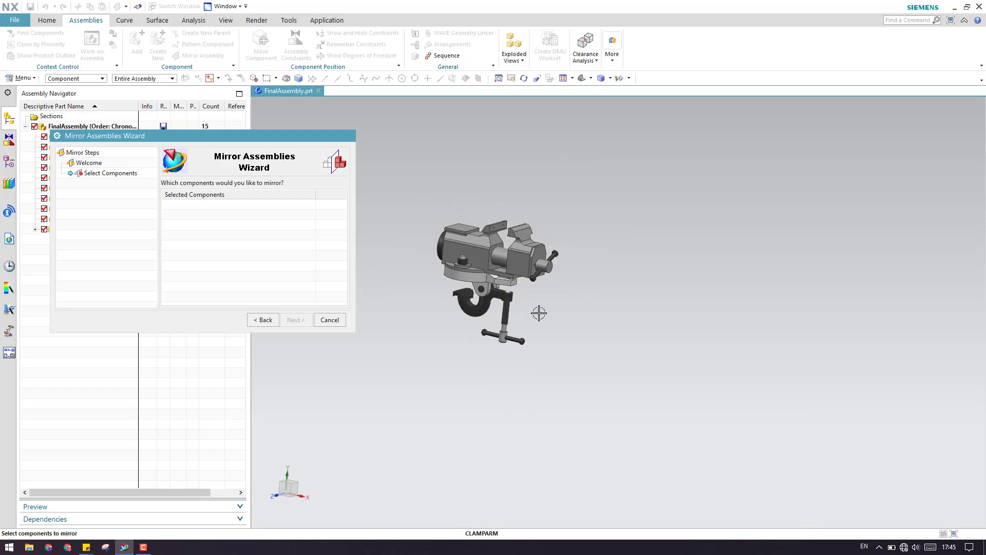
pyautogui.moveTo(414, 181); pyautogui.dragTo(571, 386)
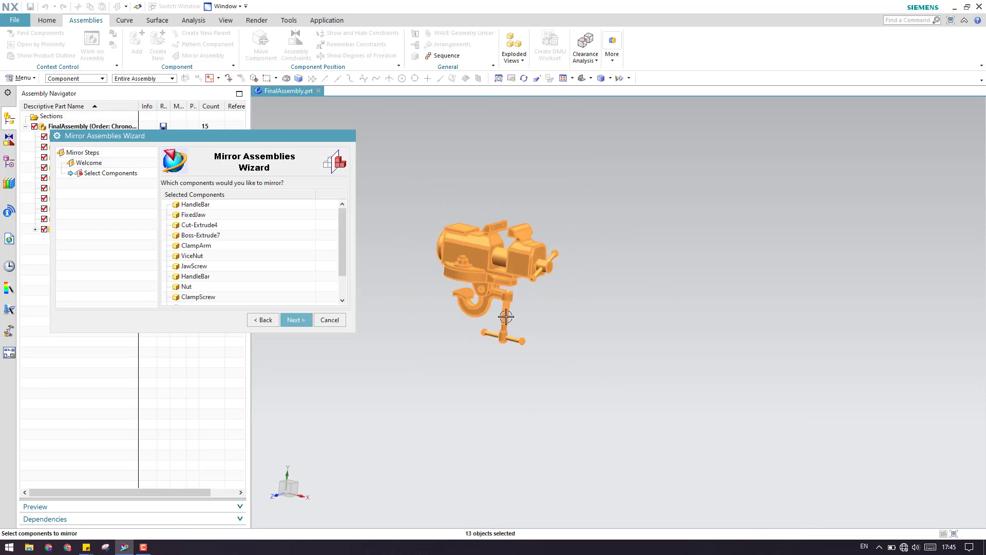
pyautogui.scroll(-1, 244, 253)
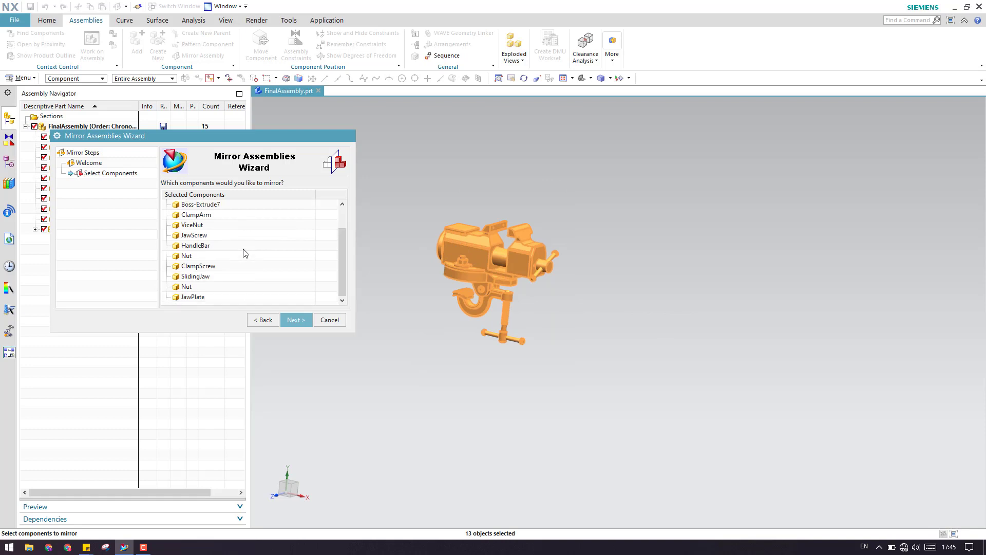
pyautogui.click(297, 325)
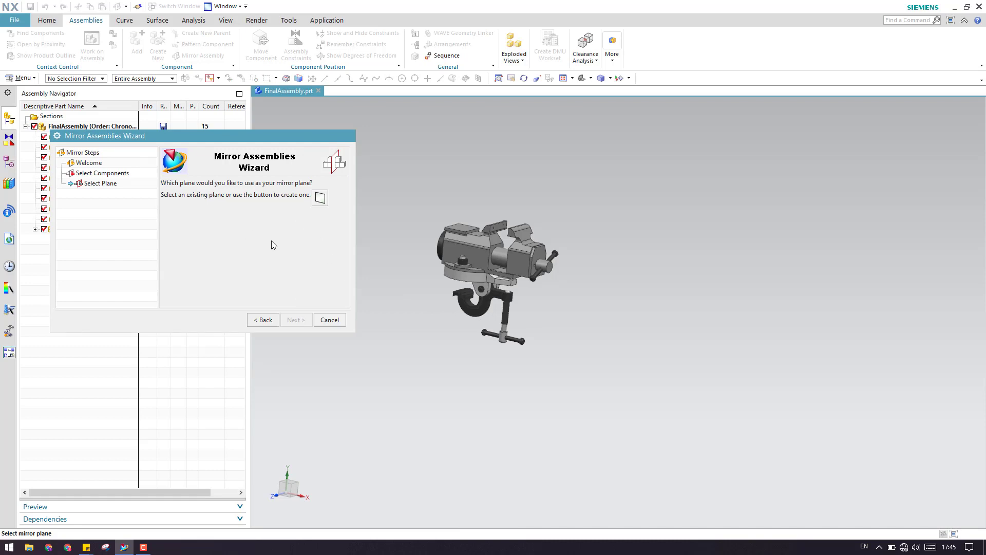
# Step: Start creating a new datum plane to mirror across
pyautogui.moveTo(552, 323)
pyautogui.mouseDown(button='middle')
pyautogui.moveTo(565, 333)
pyautogui.moveTo(542, 311)
pyautogui.moveTo(524, 330)
pyautogui.moveTo(574, 327)
pyautogui.moveTo(556, 330)
pyautogui.mouseUp(button='middle')
pyautogui.press('Home')
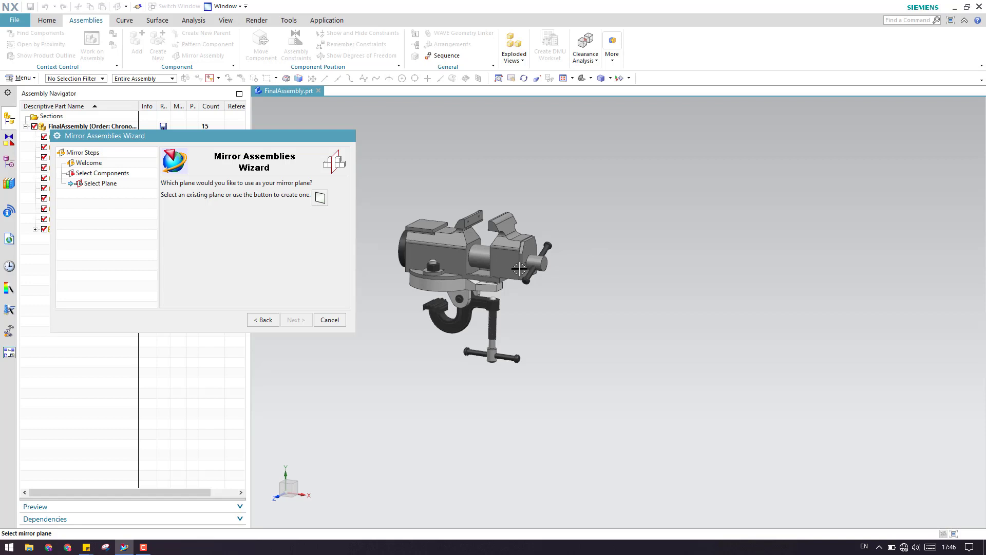
pyautogui.scroll(-2, 518, 267)
pyautogui.scroll(5, 560, 284)
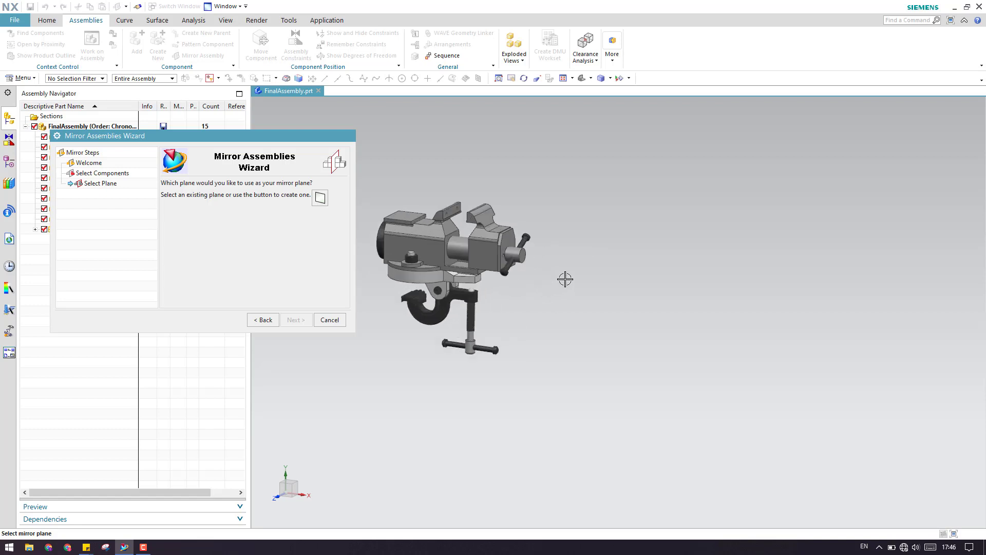
pyautogui.scroll(-5, 586, 279)
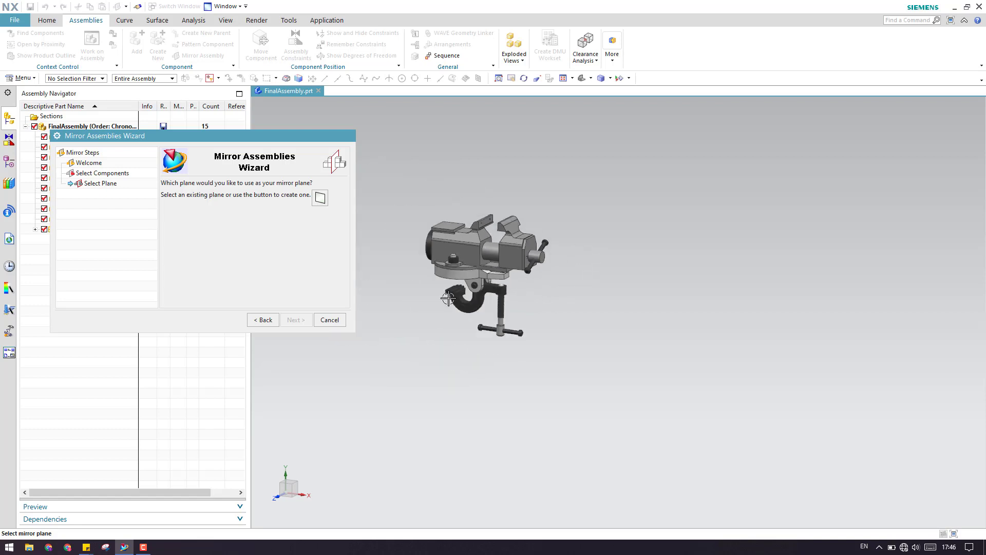
pyautogui.click(319, 200)
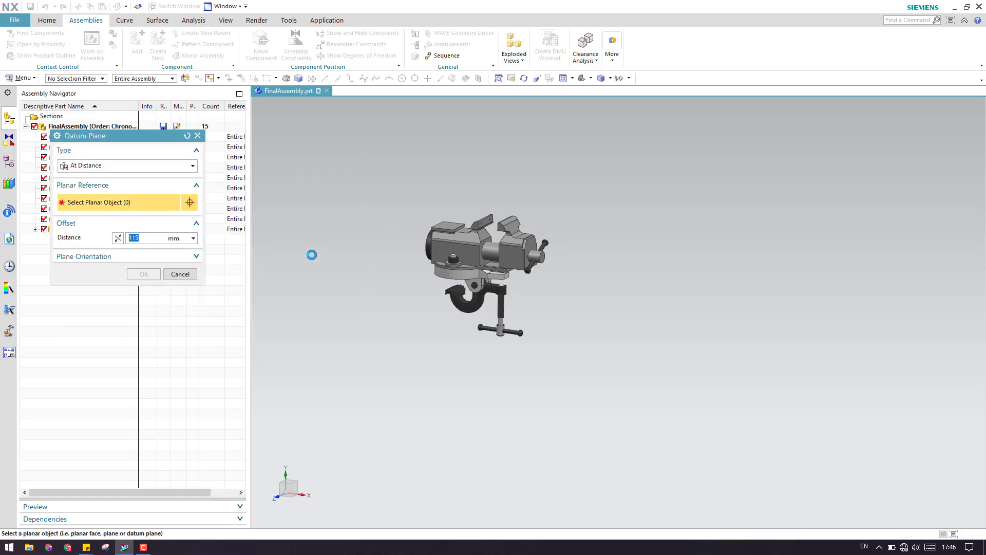
# Step: Create an At Distance datum plane offset 100 mm from the movable jaw's end face
pyautogui.click(113, 168)
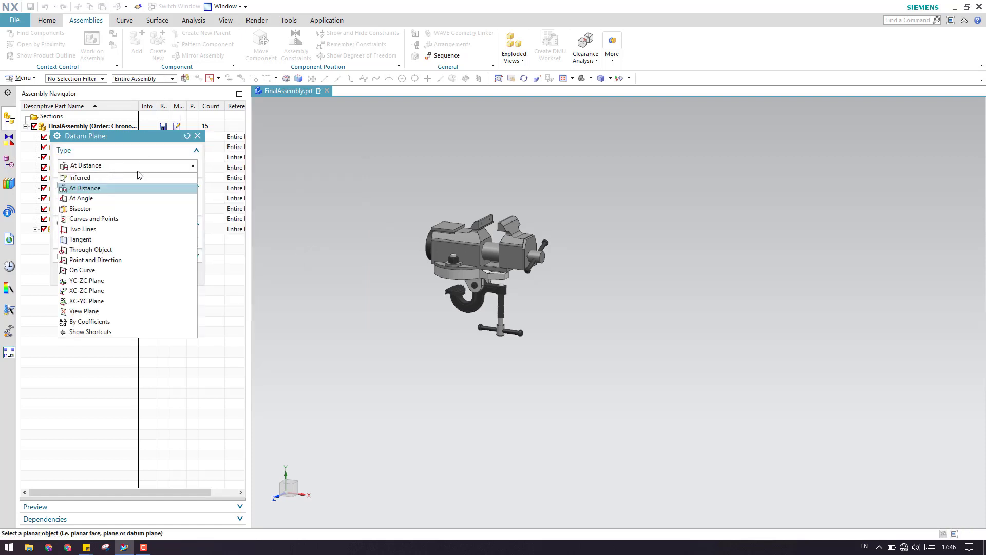
pyautogui.click(132, 191)
pyautogui.scroll(-8, 563, 231)
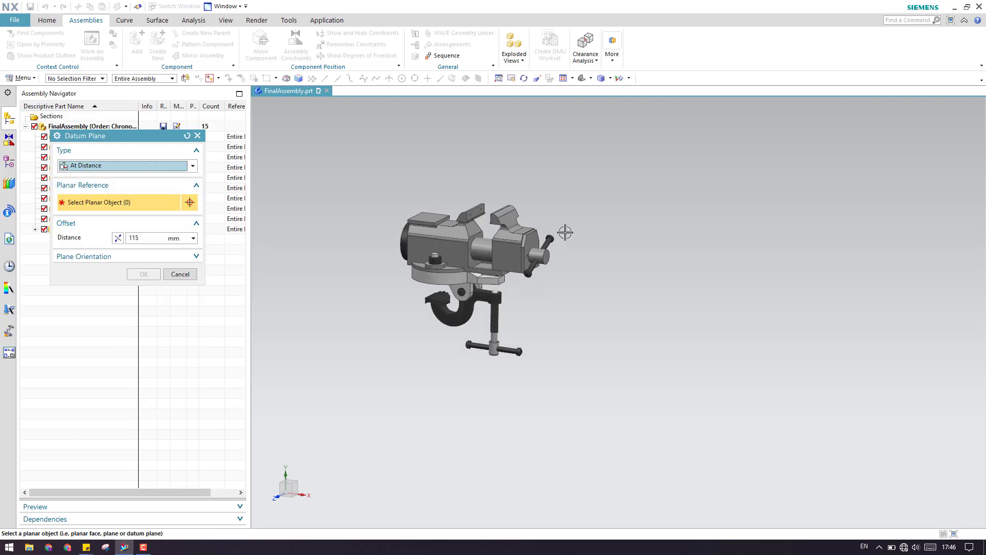
pyautogui.click(465, 269)
pyautogui.scroll(8, 565, 241)
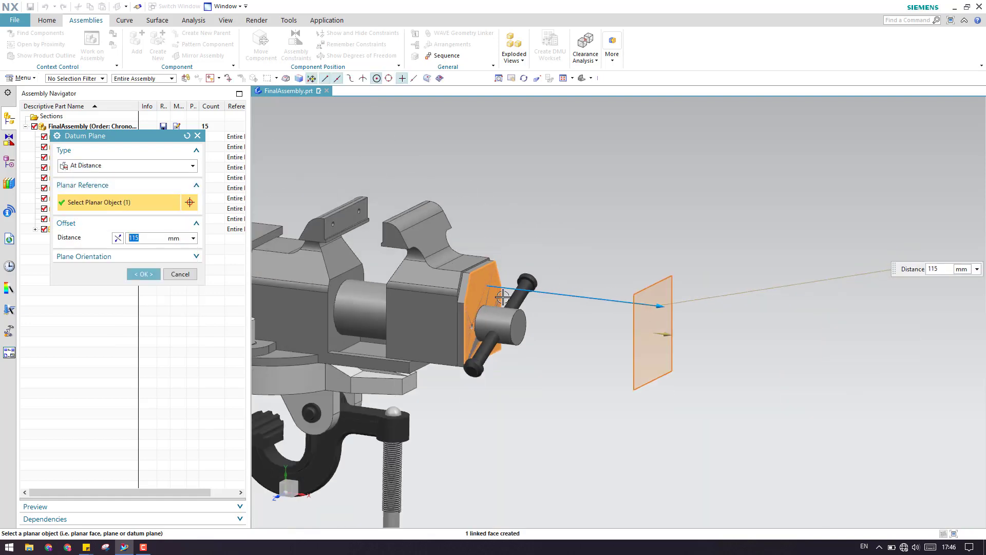
pyautogui.hotkey('ctrl', 'alt', 'r')
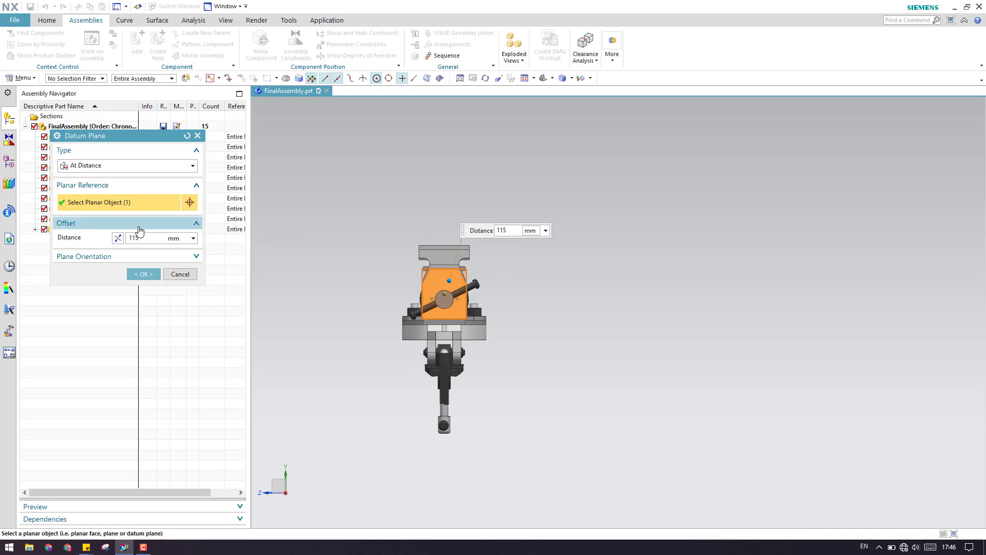
pyautogui.write('100')
pyautogui.press('Return')
pyautogui.moveTo(319, 240); pyautogui.dragTo(264, 288, button='middle')
pyautogui.click(148, 277)
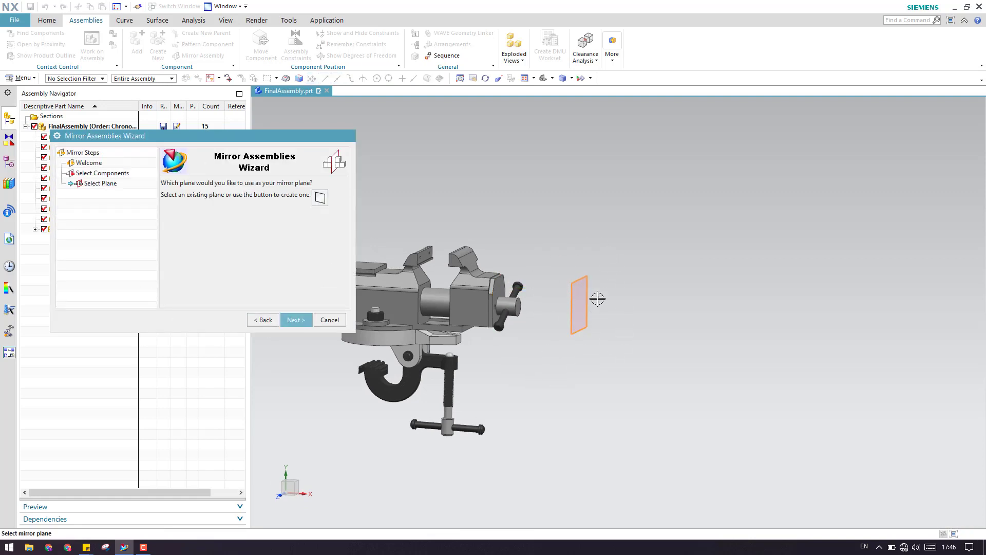
# Step: Keep the mirror_ prefix naming with the same-directory rule and continue to Mirror Setup
pyautogui.click(296, 320)
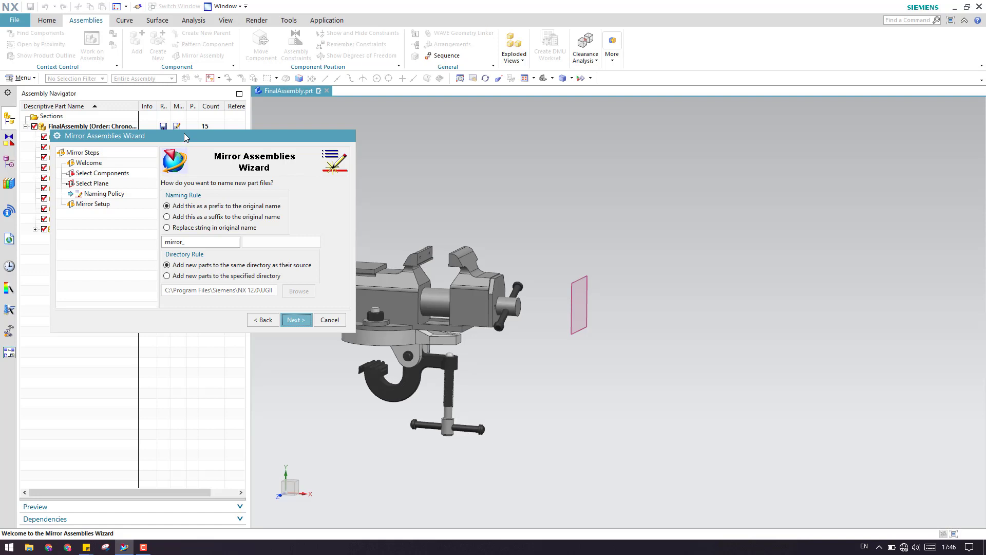
pyautogui.moveTo(183, 133); pyautogui.dragTo(187, 107)
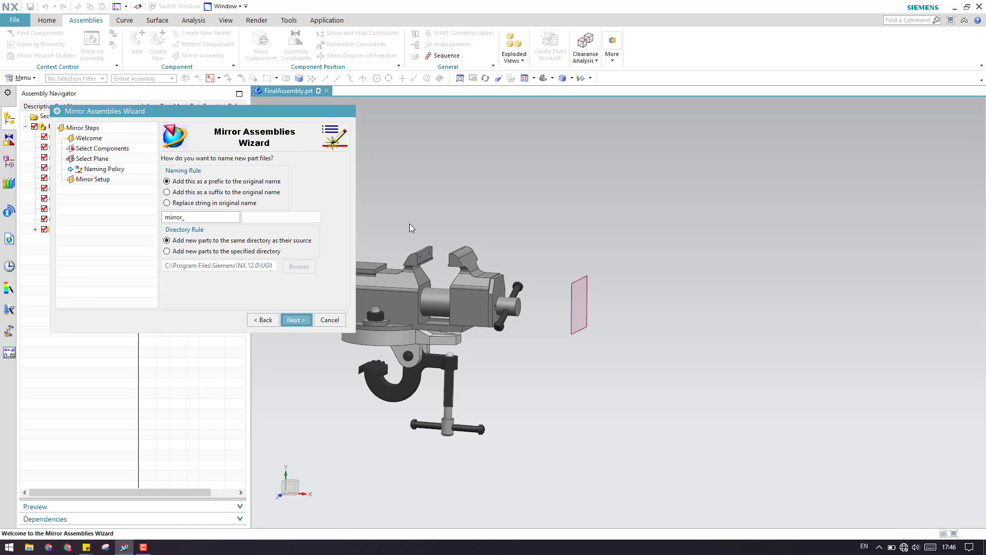
pyautogui.keyDown('shift'); pyautogui.moveTo(520, 220); pyautogui.dragTo(573, 214, button='middle'); pyautogui.keyUp('shift')
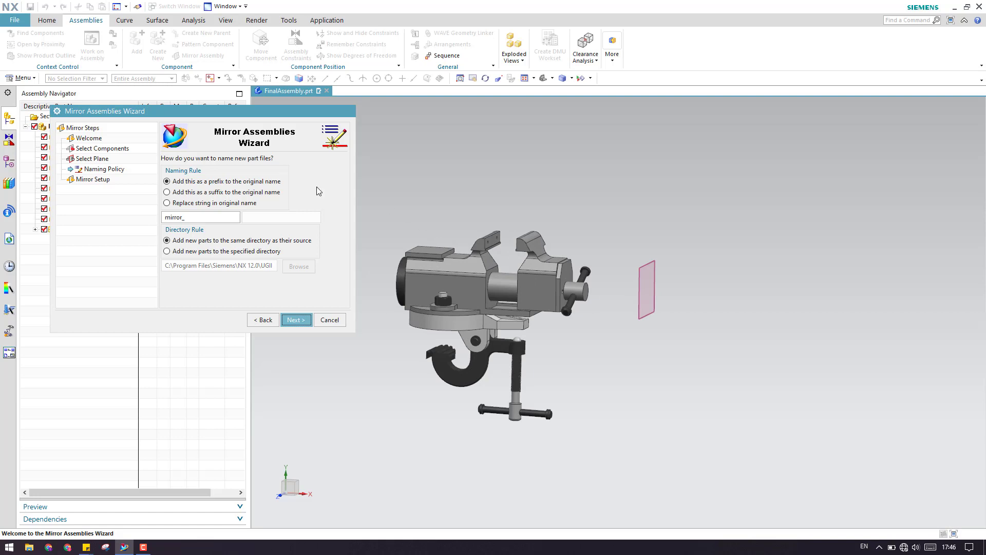
pyautogui.click(205, 193)
pyautogui.click(209, 205)
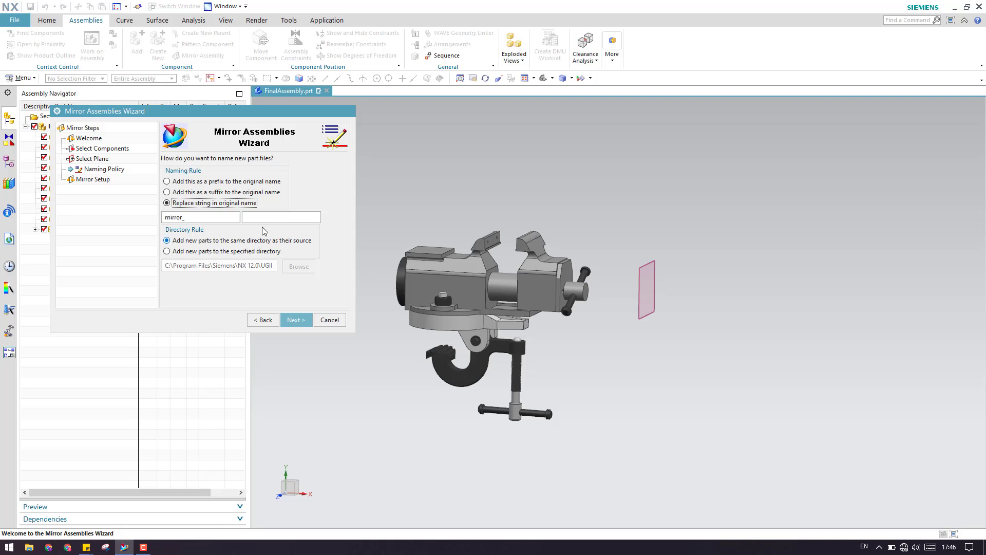
pyautogui.click(190, 192)
pyautogui.click(197, 184)
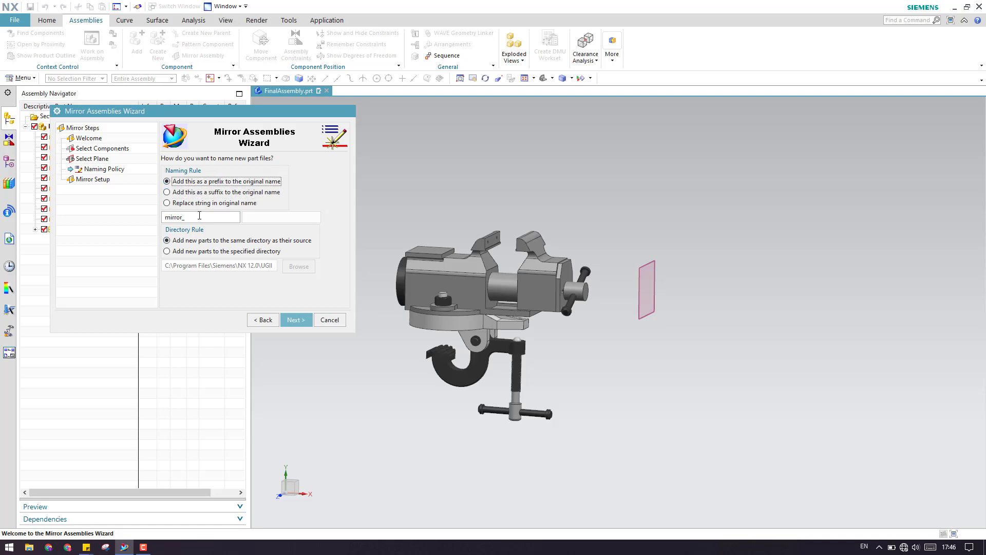
pyautogui.moveTo(179, 113); pyautogui.dragTo(238, 105)
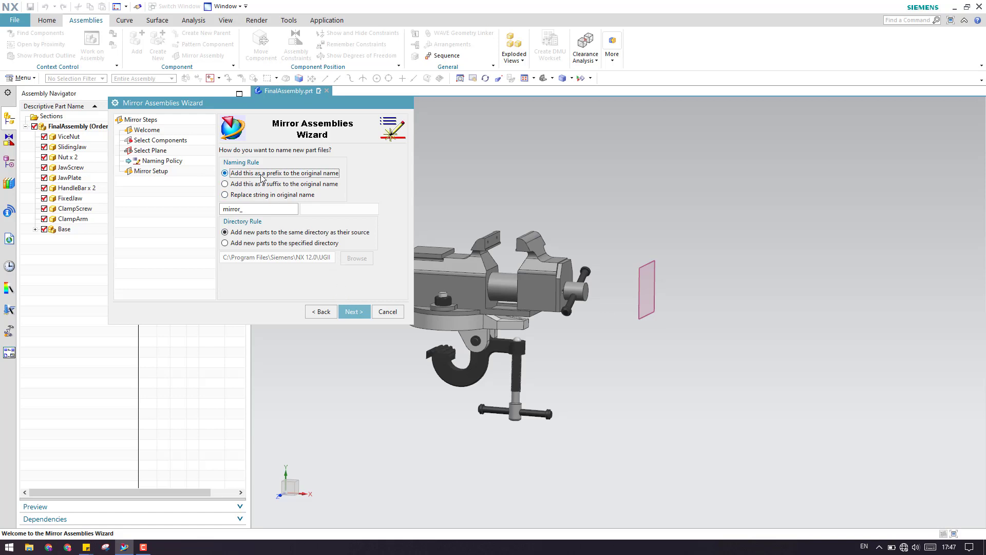
pyautogui.click(255, 208)
pyautogui.click(350, 311)
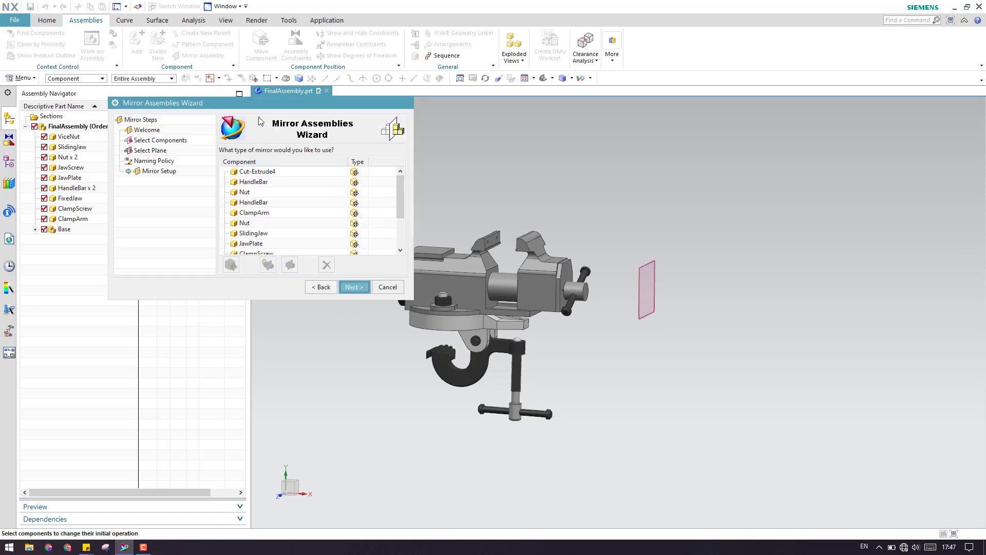
# Step: Enlarge the wizard to list all 13 components and highlight Cut-Extrude4 on the model
pyautogui.moveTo(230, 102); pyautogui.dragTo(206, 103)
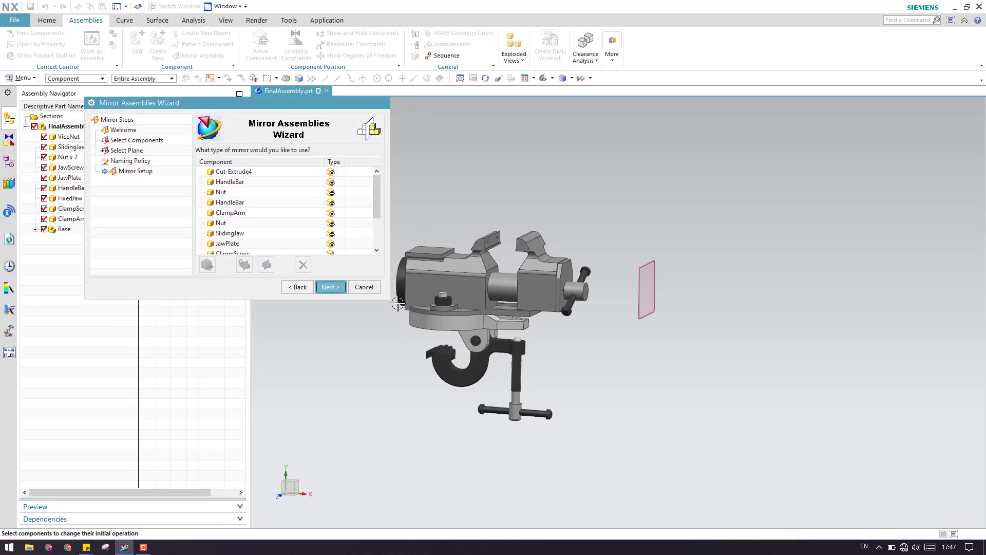
pyautogui.moveTo(391, 300); pyautogui.dragTo(464, 390)
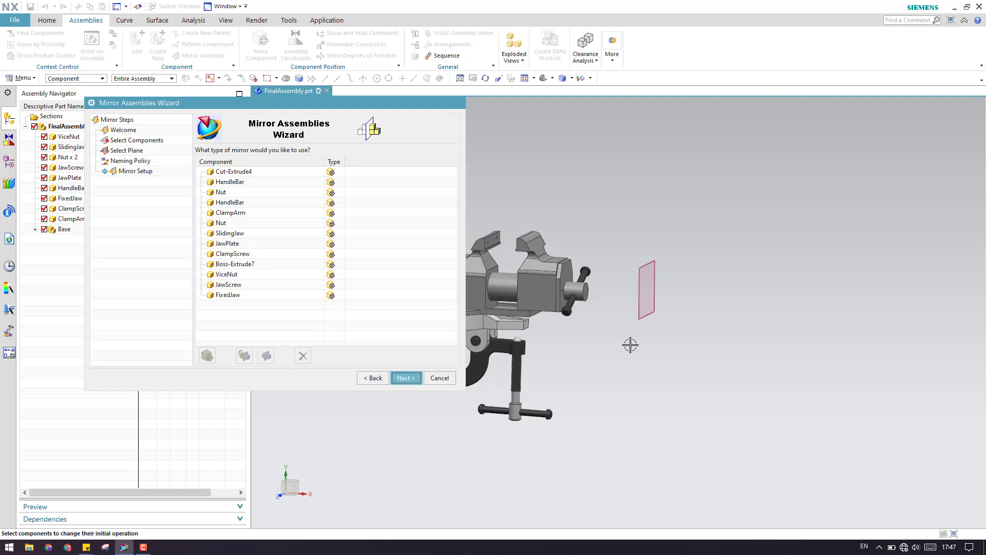
pyautogui.click(315, 176)
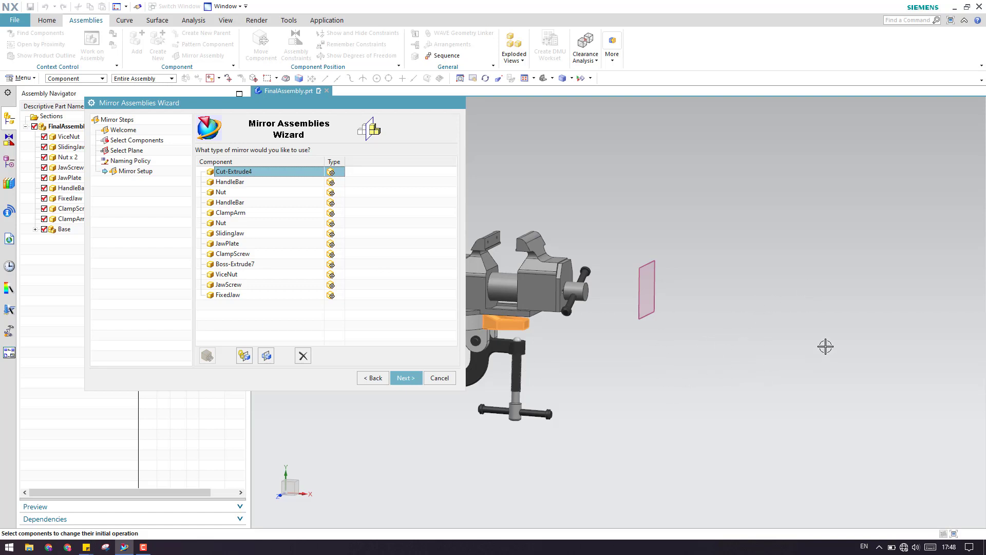
pyautogui.moveTo(825, 354); pyautogui.dragTo(719, 287, button='middle')
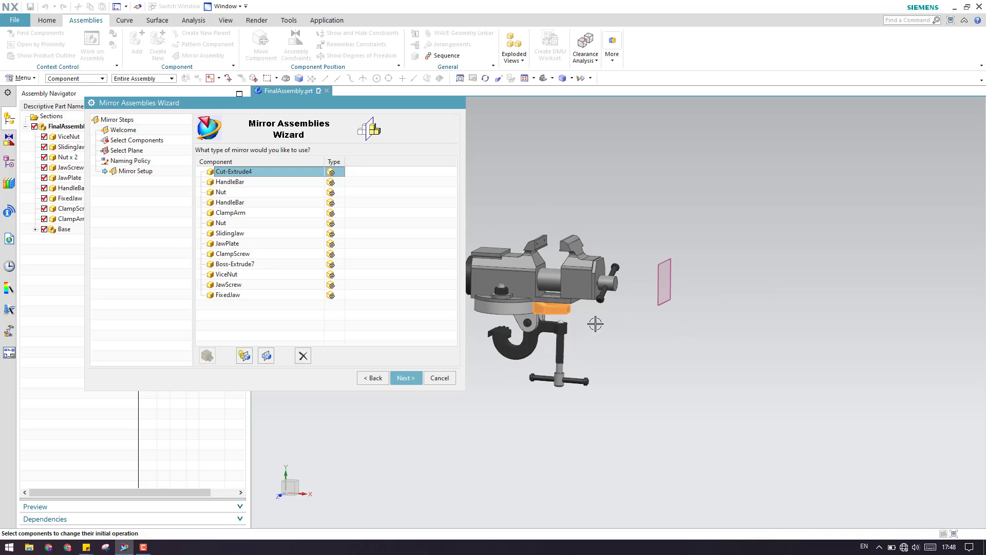
pyautogui.scroll(1, 595, 323)
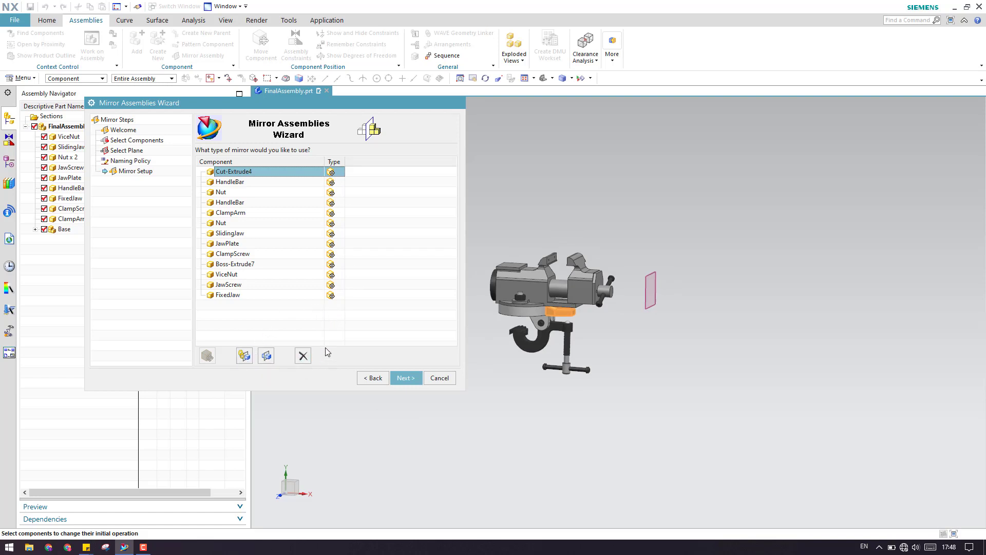
# Step: Generate the mirrored preview and inspect ClampArm's and Cut-Extrude4's reposition solutions
pyautogui.click(405, 378)
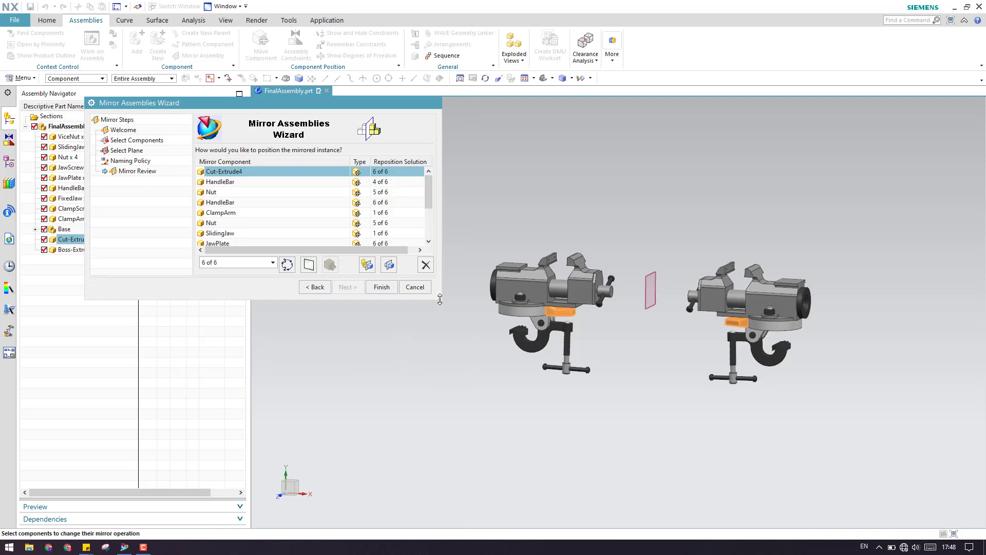
pyautogui.moveTo(440, 301); pyautogui.dragTo(464, 323)
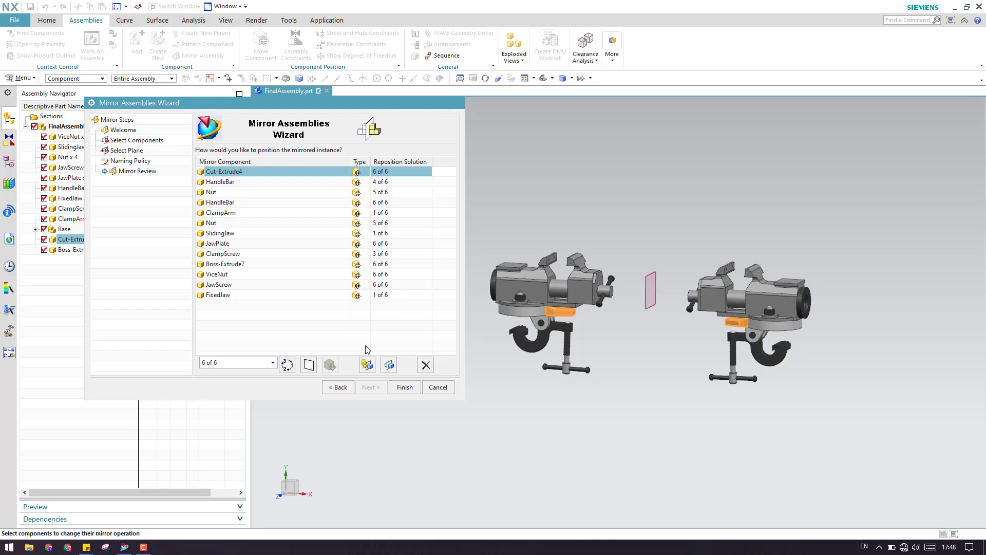
pyautogui.click(359, 213)
pyautogui.click(363, 175)
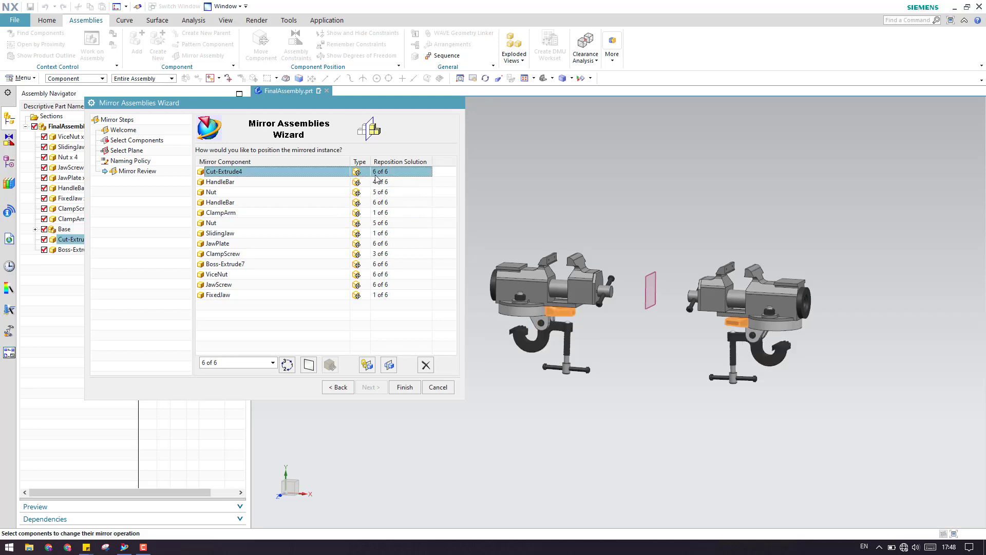
pyautogui.scroll(5, 740, 316)
pyautogui.moveTo(739, 314); pyautogui.dragTo(689, 308, button='middle')
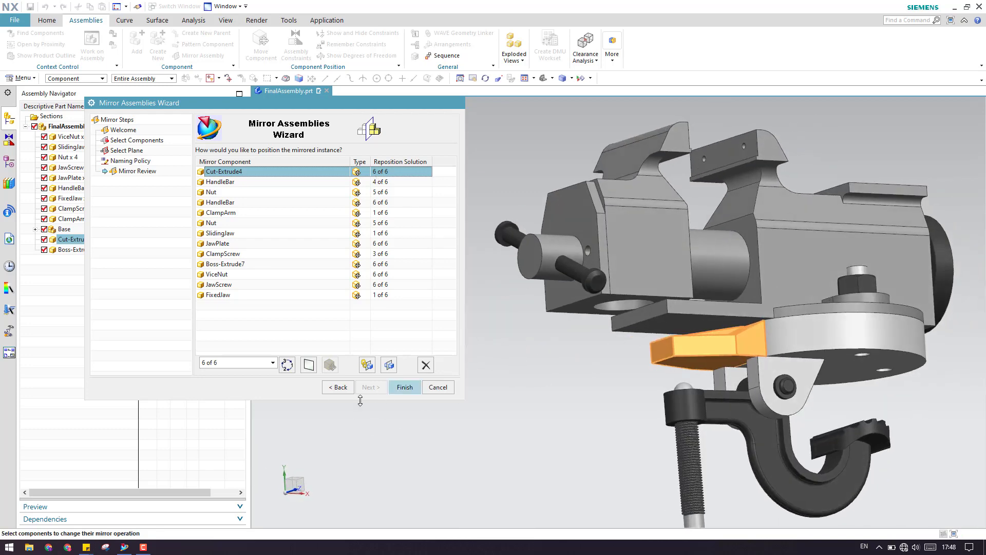
# Step: Cycle Cut-Extrude4's reposition solutions until it settles on 6 of 6
pyautogui.click(287, 365)
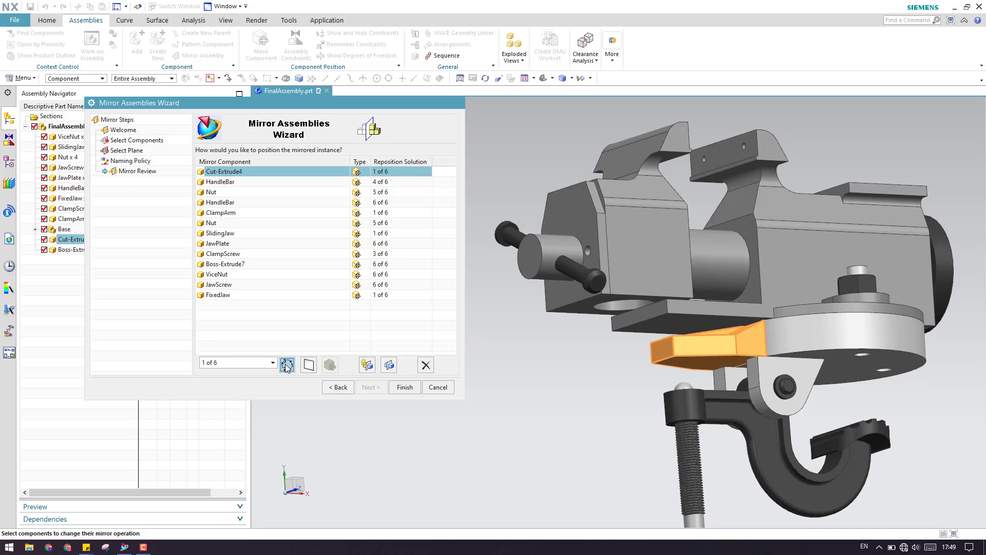
pyautogui.click(286, 365)
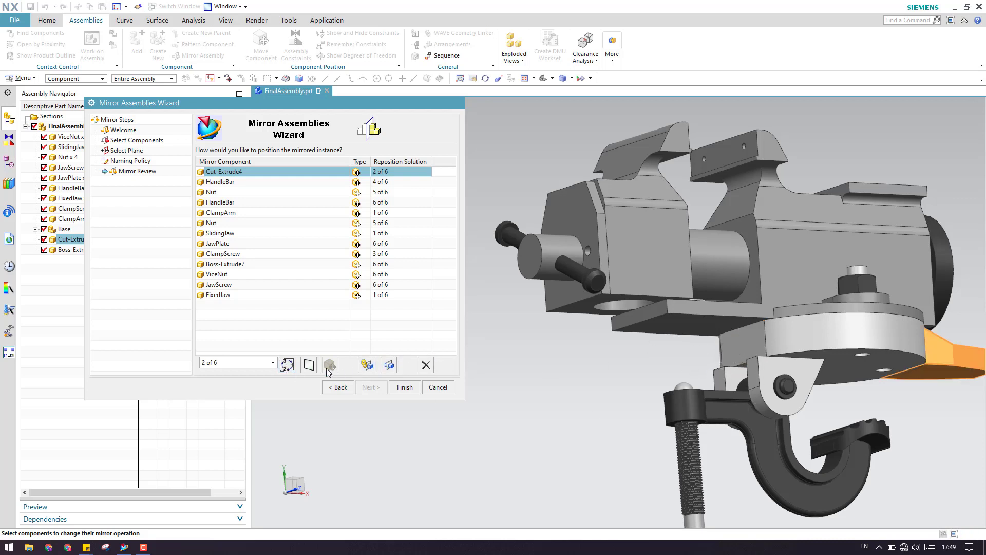
pyautogui.click(286, 365)
pyautogui.click(286, 365)
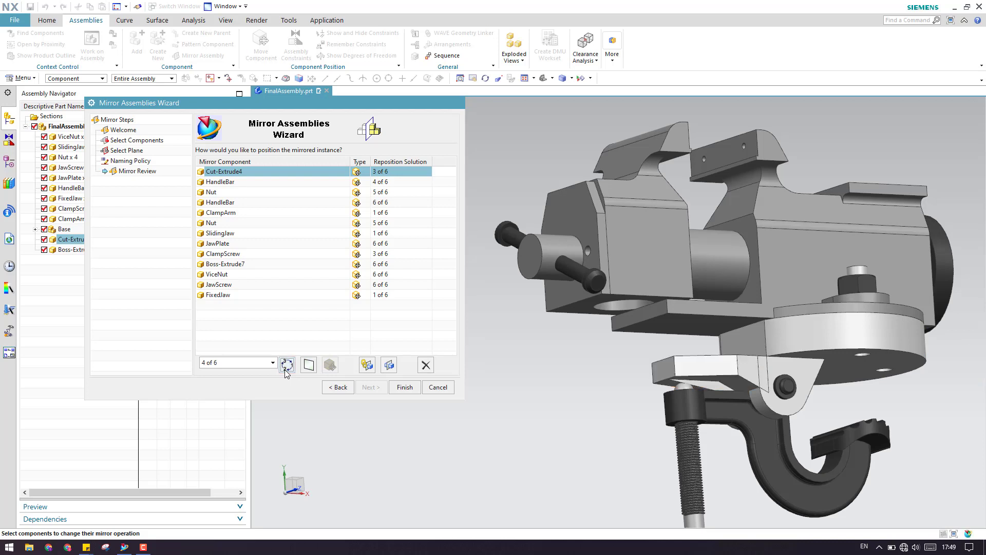
pyautogui.click(286, 364)
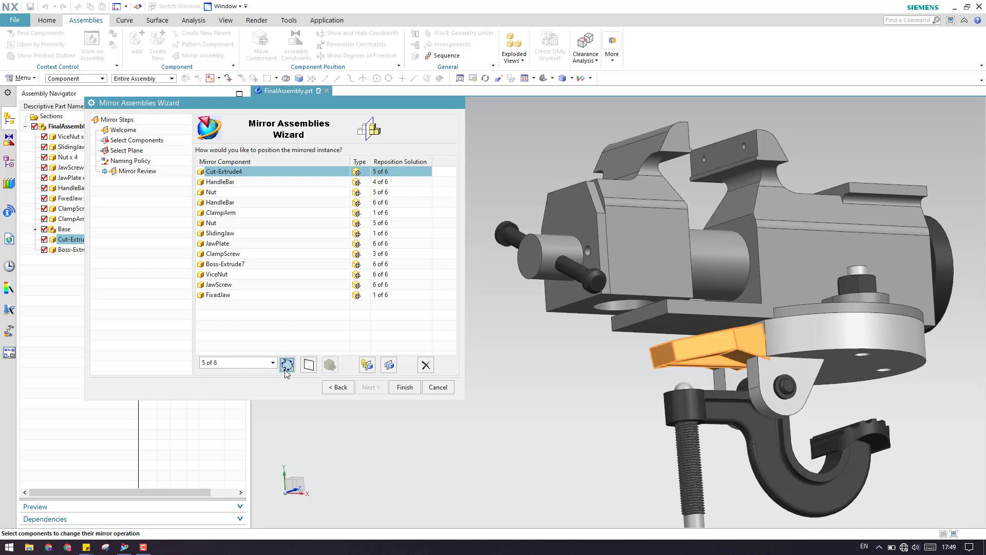
pyautogui.click(286, 365)
pyautogui.click(287, 365)
pyautogui.click(286, 364)
pyautogui.click(286, 364)
pyautogui.click(287, 365)
pyautogui.click(287, 364)
pyautogui.click(286, 365)
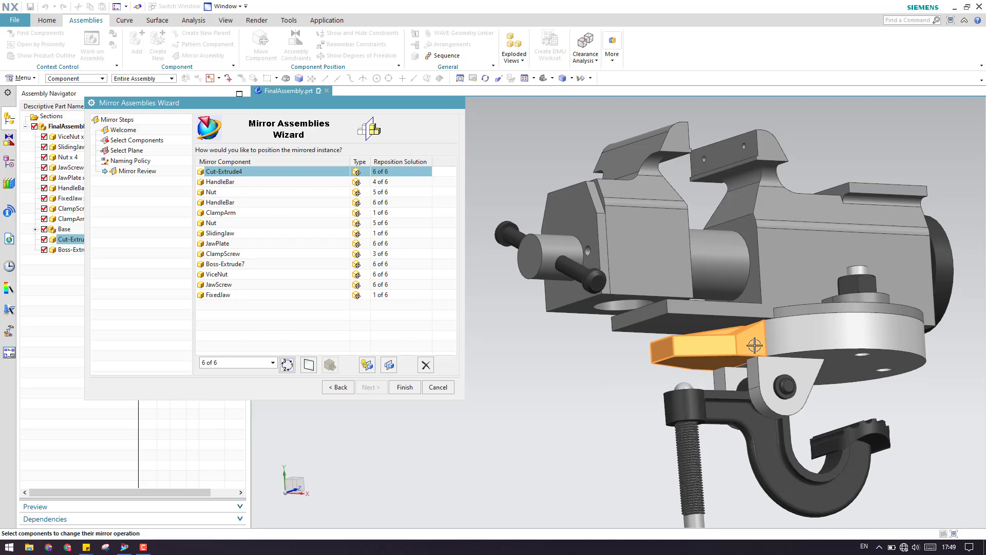
# Step: Check the preview of both vises and finish the mirror wizard
pyautogui.scroll(-3, 759, 346)
pyautogui.moveTo(671, 364); pyautogui.dragTo(639, 387, button='middle')
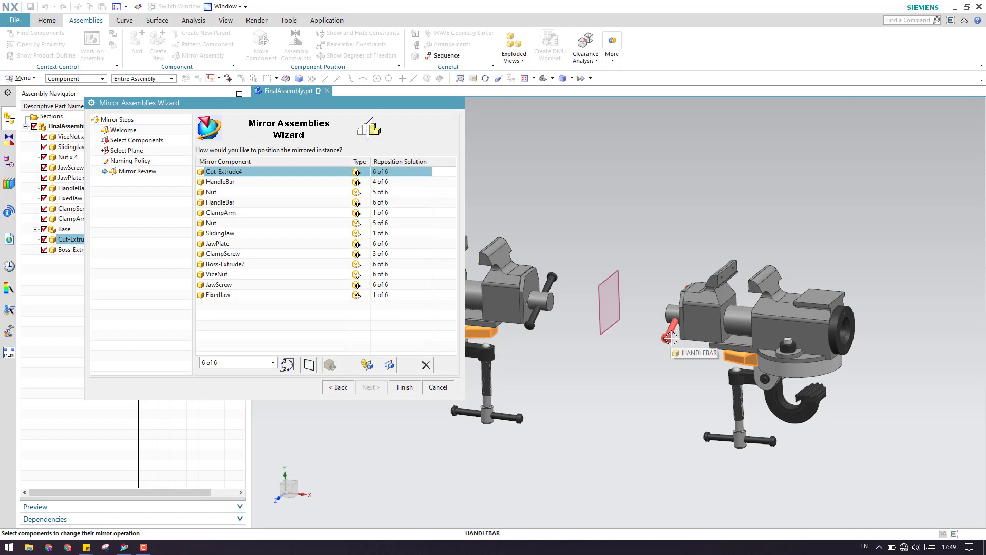
pyautogui.scroll(-2, 809, 326)
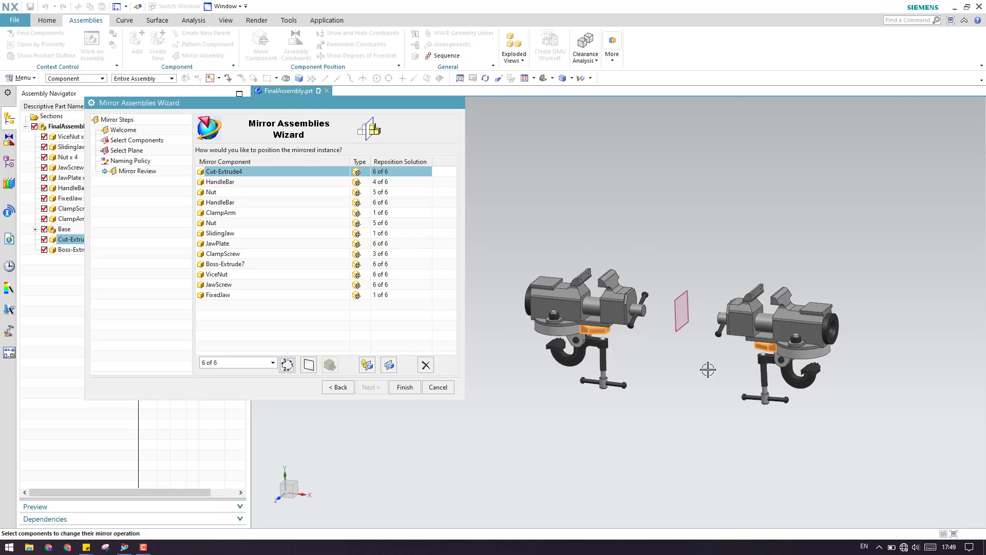
pyautogui.scroll(2, 709, 369)
pyautogui.click(401, 386)
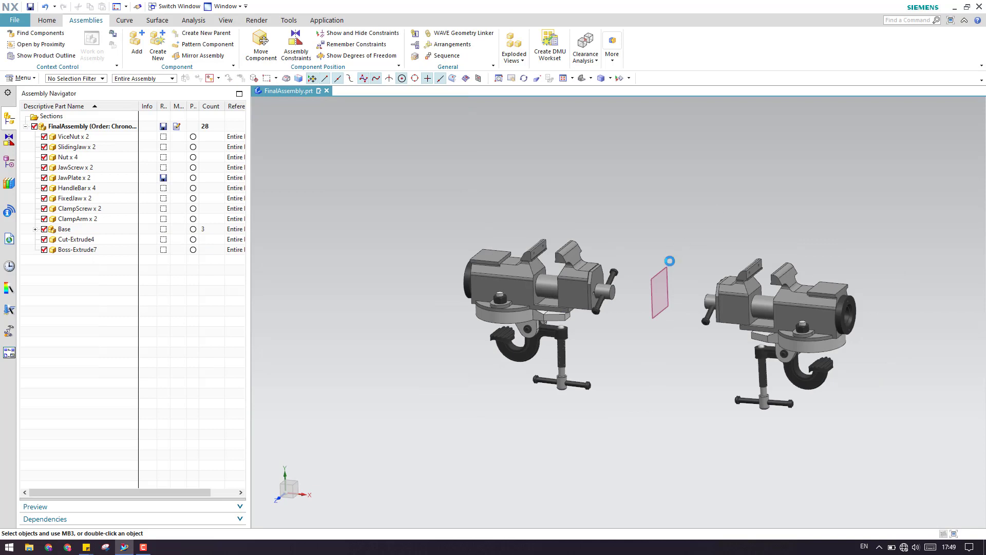
# Step: Lift the right vise's FixedJaw with Move Component, then undo the move and the mirror
pyautogui.scroll(3, 583, 314)
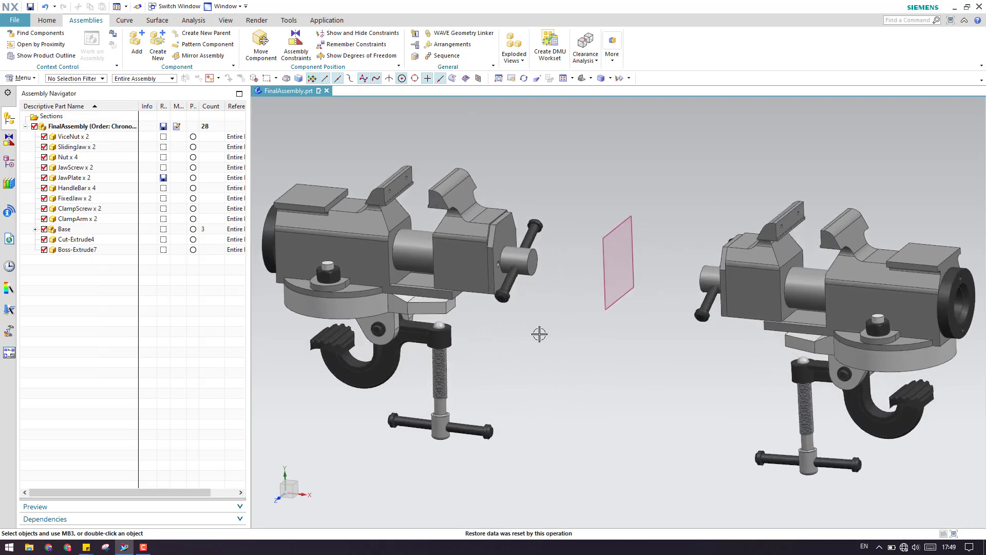
pyautogui.scroll(-2, 540, 334)
pyautogui.click(772, 301)
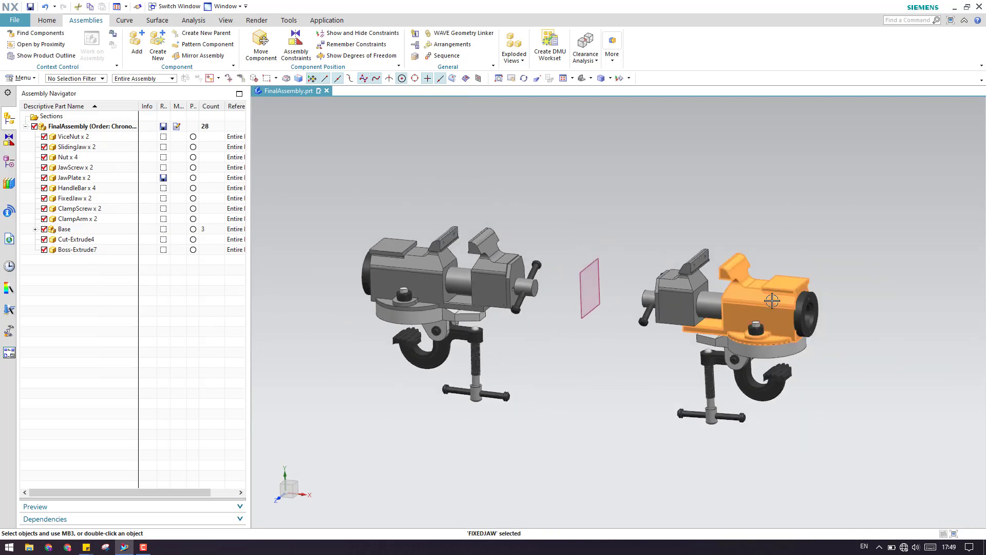
pyautogui.rightClick(772, 300)
pyautogui.click(821, 318)
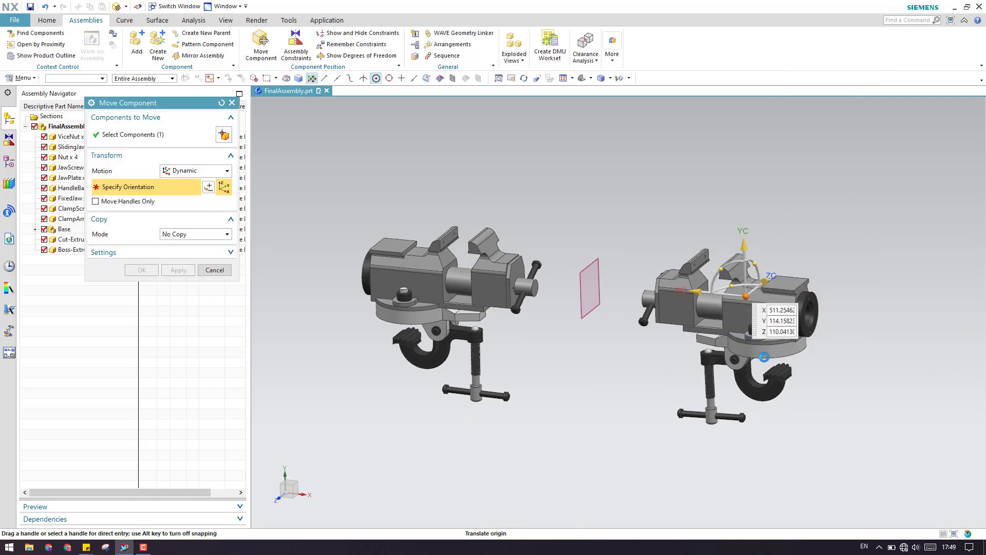
pyautogui.moveTo(747, 224); pyautogui.dragTo(746, 121)
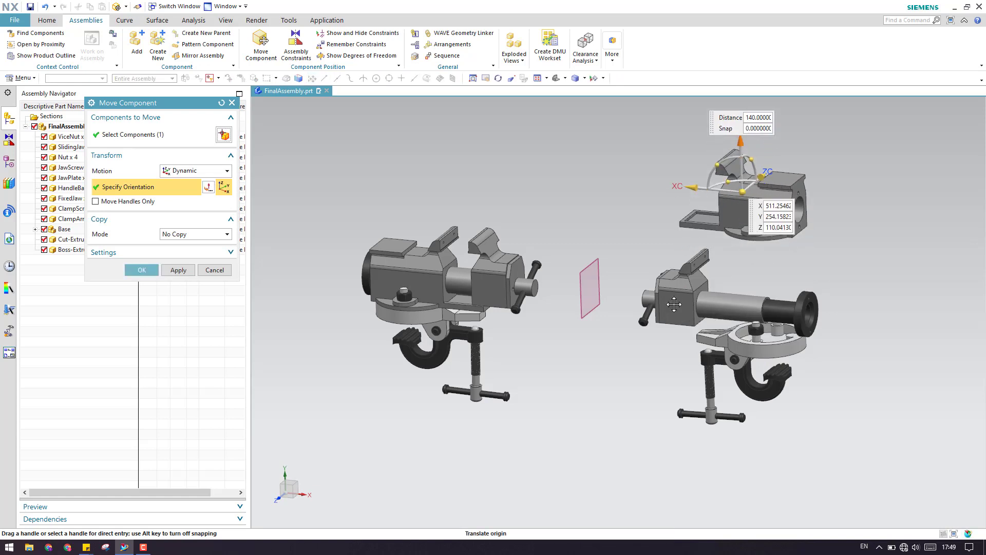
pyautogui.middleClick(608, 456)
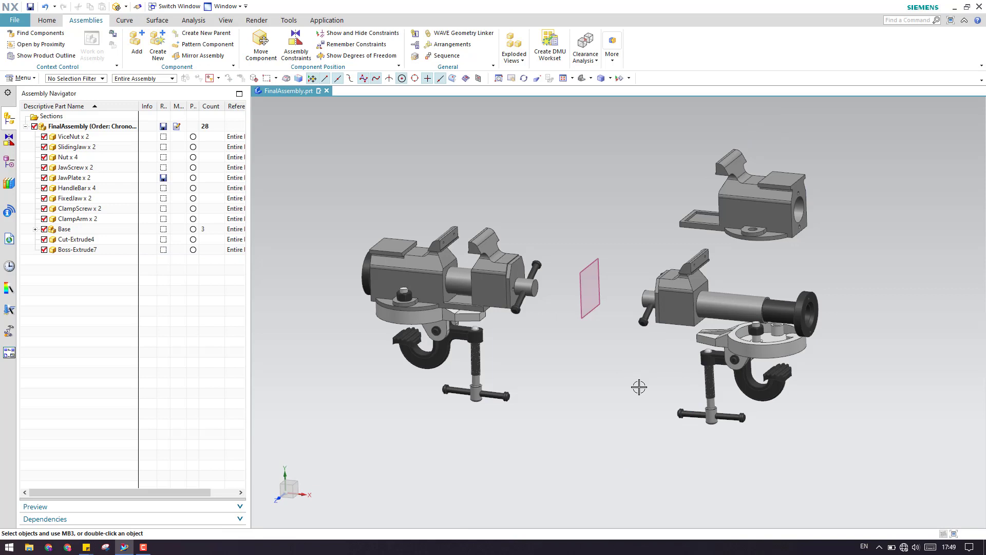
pyautogui.hotkey('ctrl', 'z')
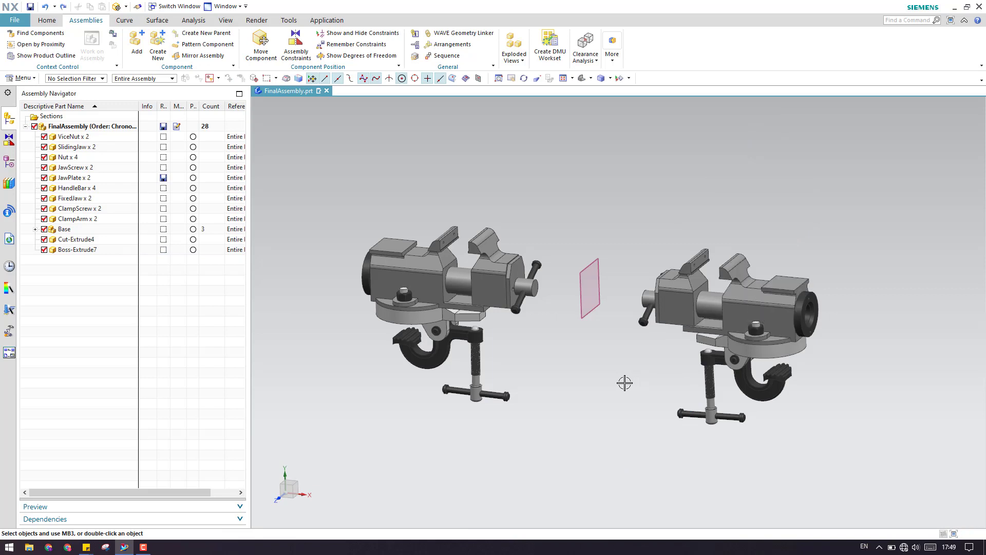
pyautogui.hotkey('ctrl', 'z')
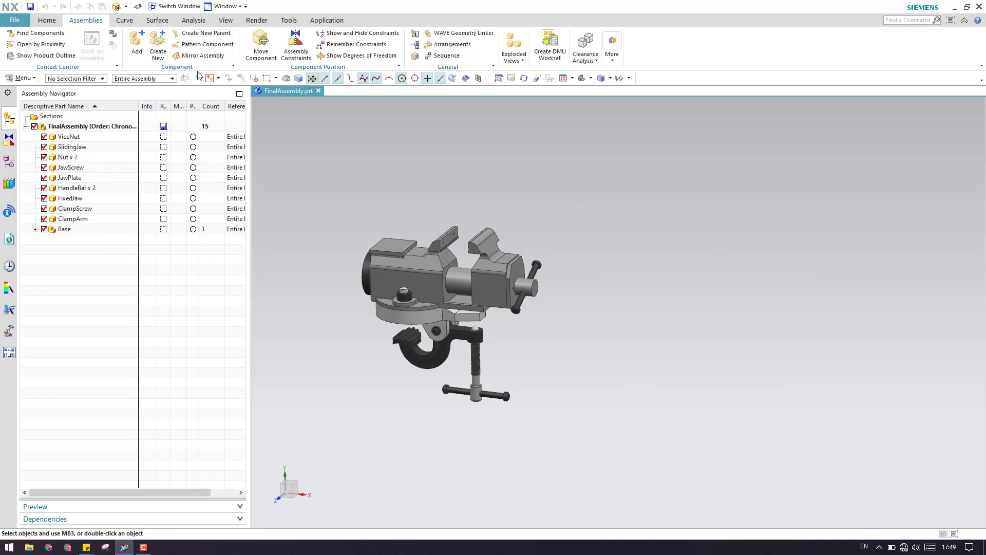
# Step: Restart Mirror Assembly, box-select all 13 vise components, and advance to Select Plane
pyautogui.click(202, 55)
pyautogui.scroll(-3, 688, 307)
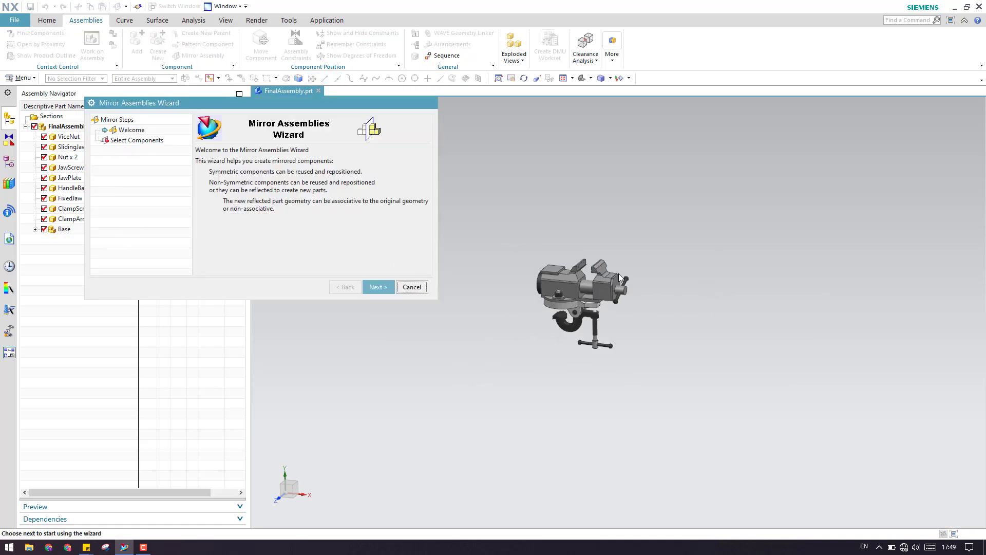
pyautogui.click(379, 286)
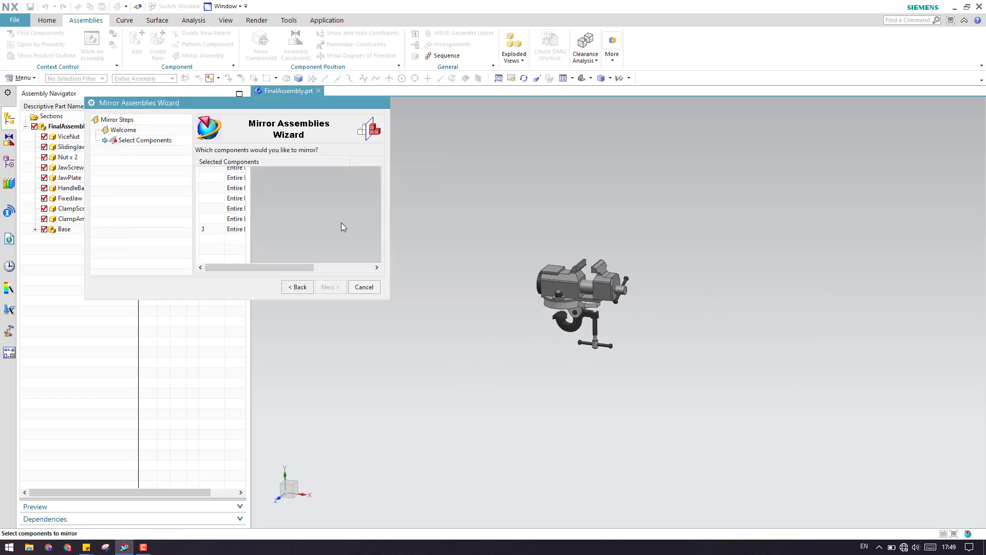
pyautogui.moveTo(519, 237); pyautogui.dragTo(704, 399)
pyautogui.scroll(1, 616, 323)
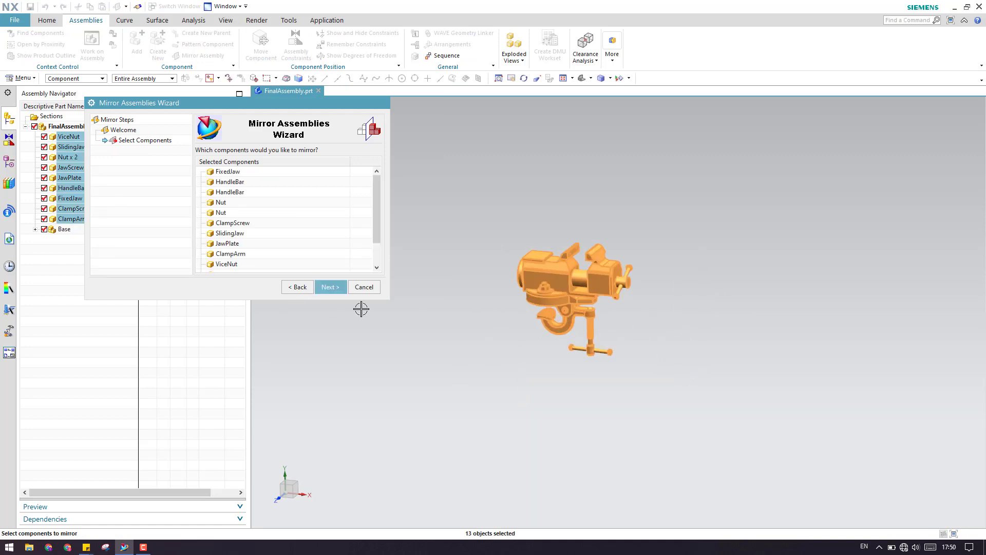
pyautogui.click(331, 287)
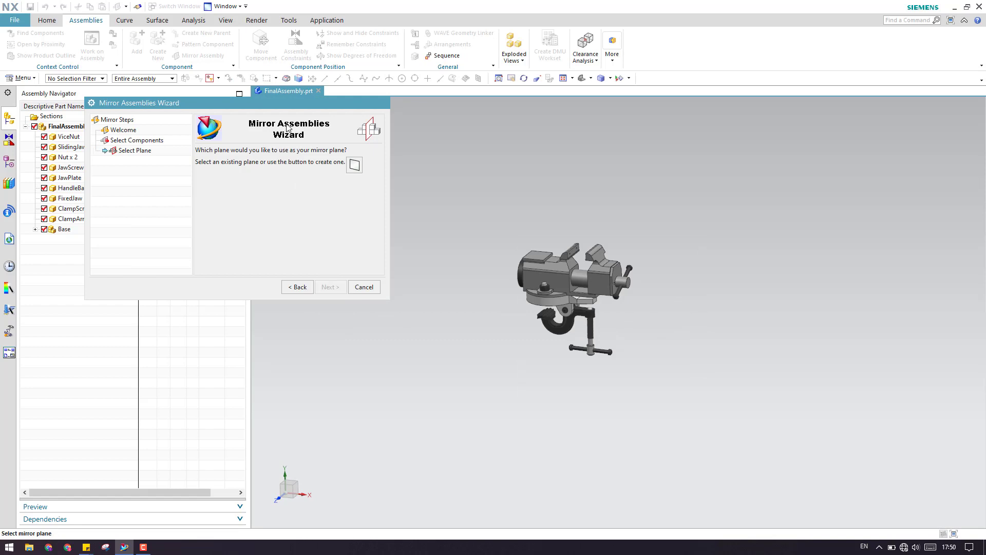
pyautogui.moveTo(284, 99); pyautogui.dragTo(284, 55)
# Step: Offset a new datum plane 100 mm from the clamp-end face, then go to Naming Policy
pyautogui.click(355, 119)
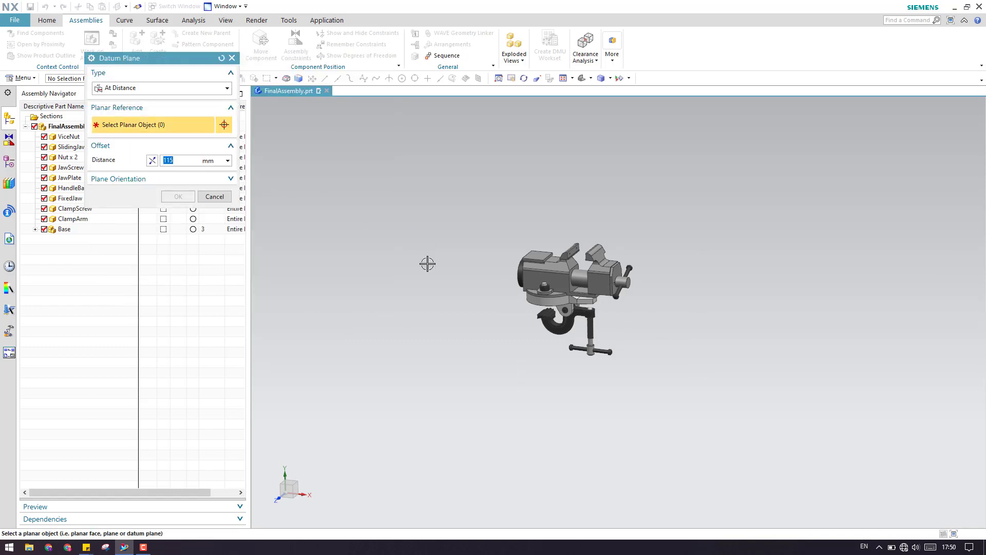
pyautogui.scroll(5, 636, 289)
pyautogui.click(561, 242)
pyautogui.scroll(-3, 562, 241)
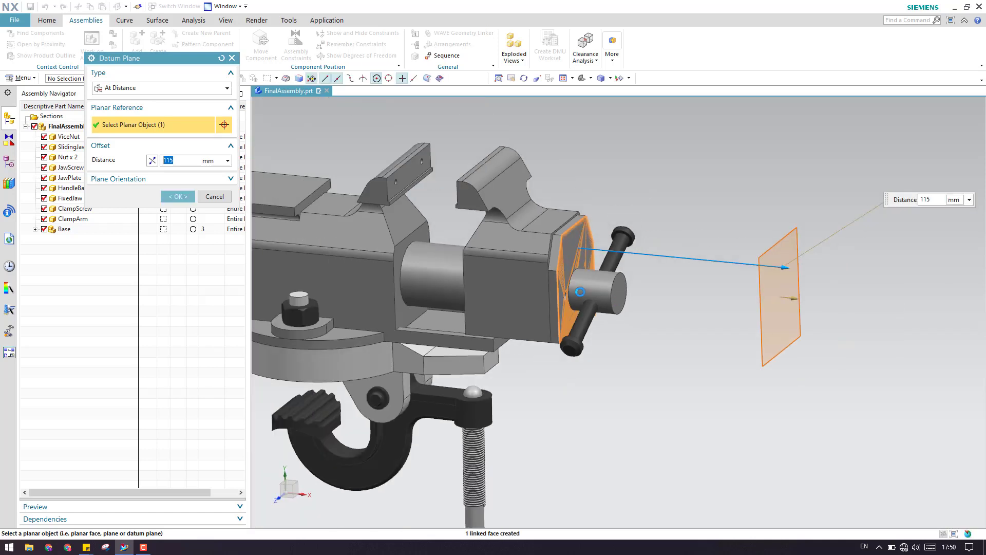
pyautogui.write('100')
pyautogui.press('Return')
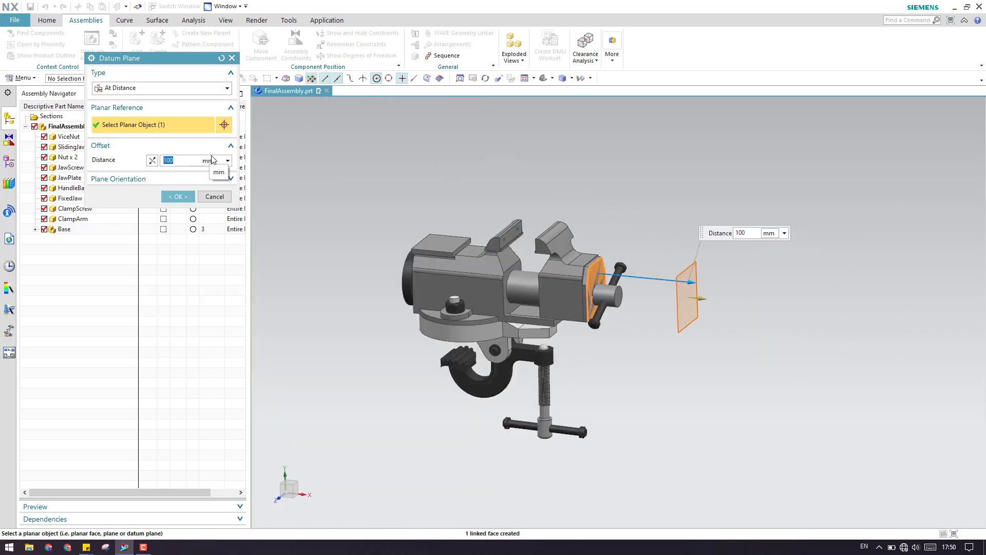
pyautogui.click(175, 197)
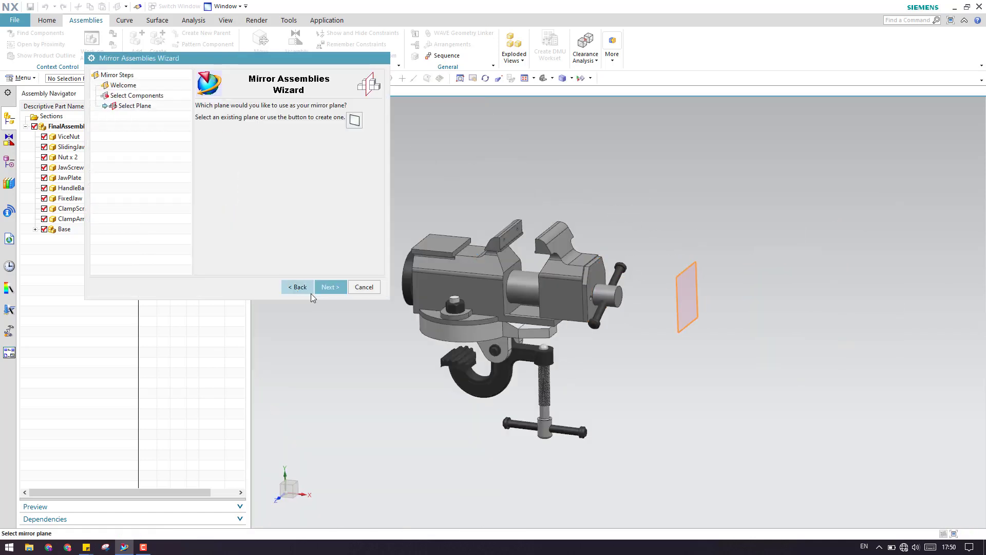
pyautogui.click(329, 287)
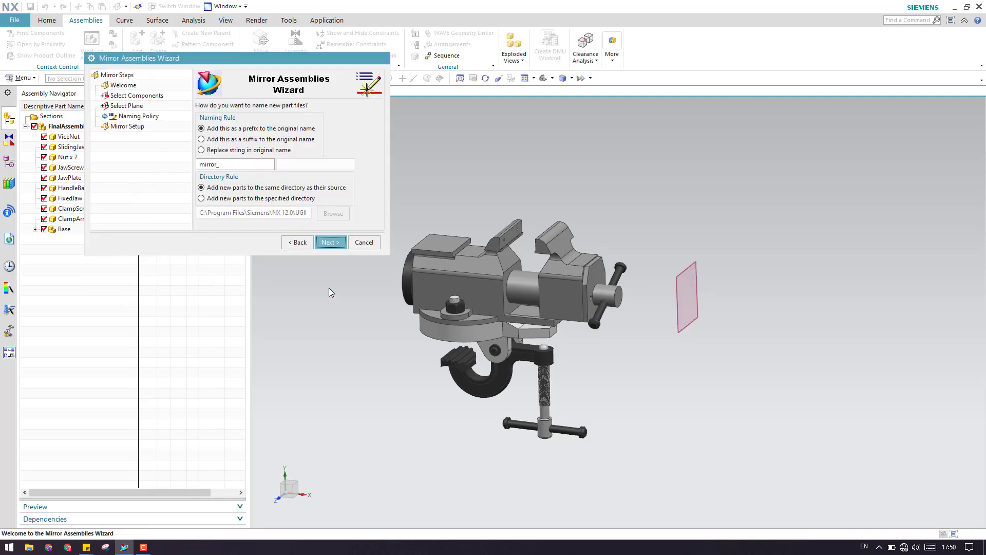
# Step: Advance to Mirror Setup, enlarge the wizard, and make Cut-Extrude4 and the first HandleBar associative mirrors
pyautogui.click(330, 242)
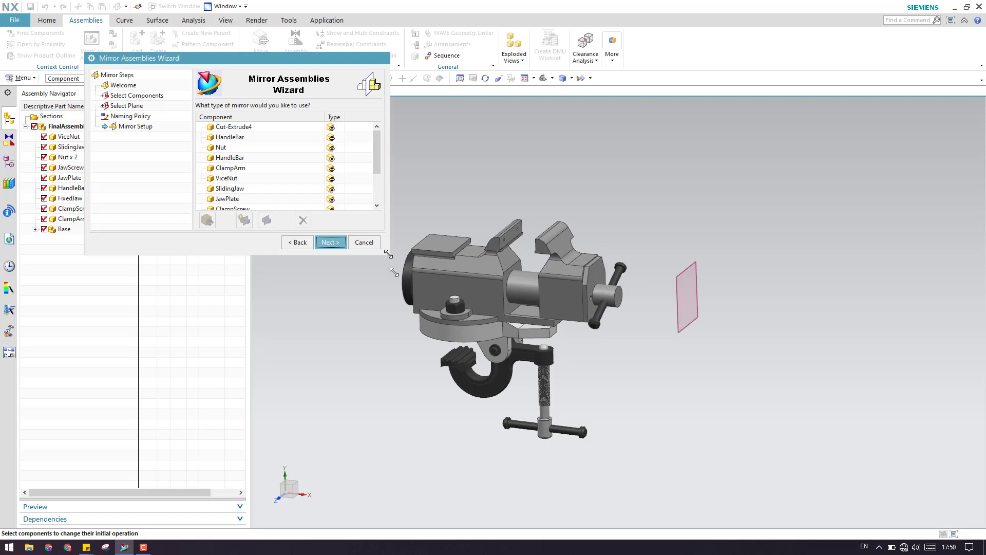
pyautogui.moveTo(392, 254); pyautogui.dragTo(454, 372)
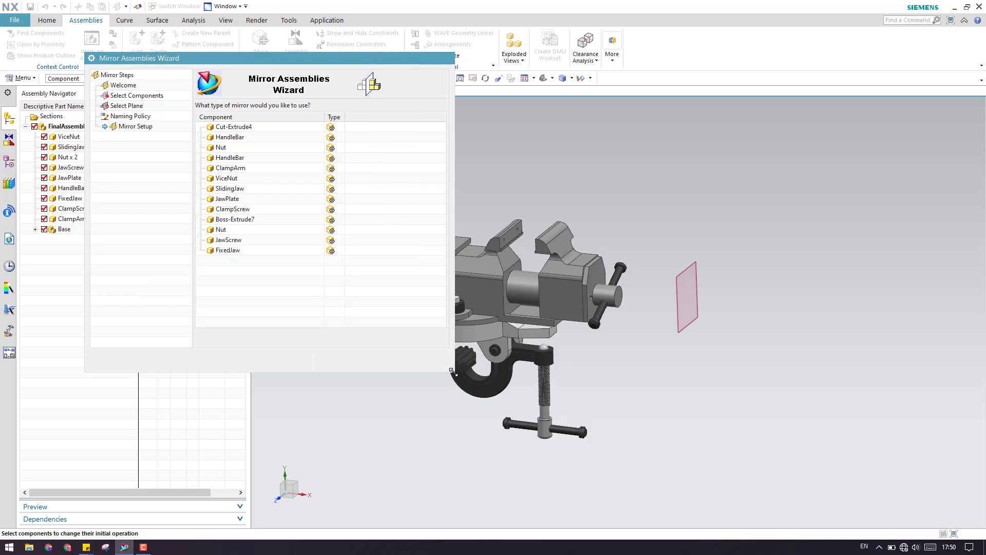
pyautogui.click(260, 126)
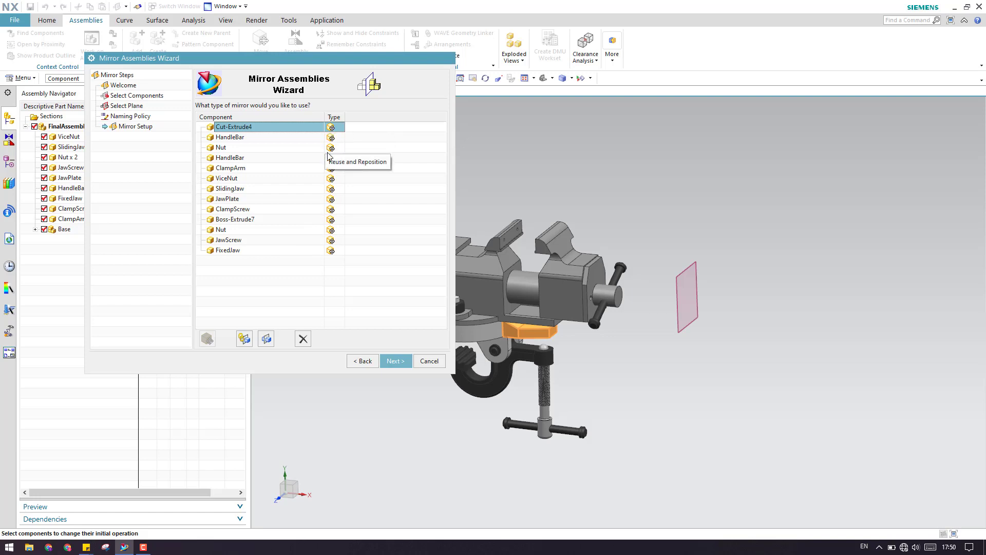
pyautogui.click(244, 339)
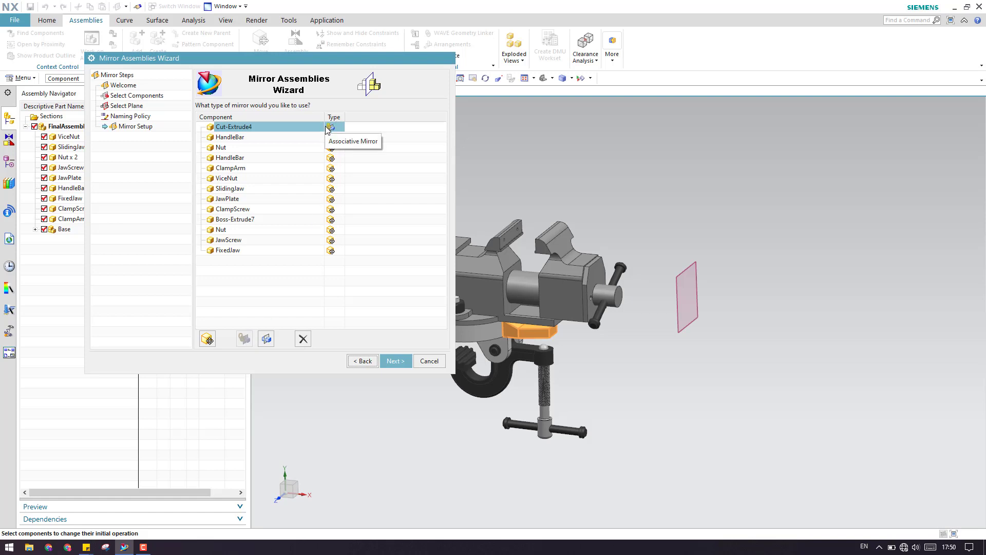
pyautogui.click(330, 137)
pyautogui.click(249, 336)
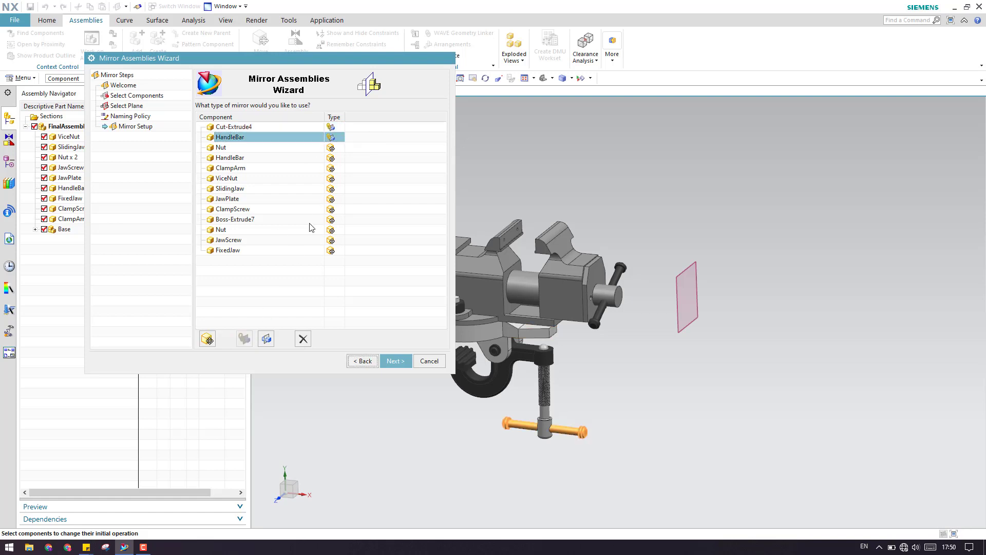
# Step: Set Nut, the second HandleBar, ClampArm, ViceNut and SlidingJaw to associative mirroring
pyautogui.click(325, 148)
pyautogui.click(244, 338)
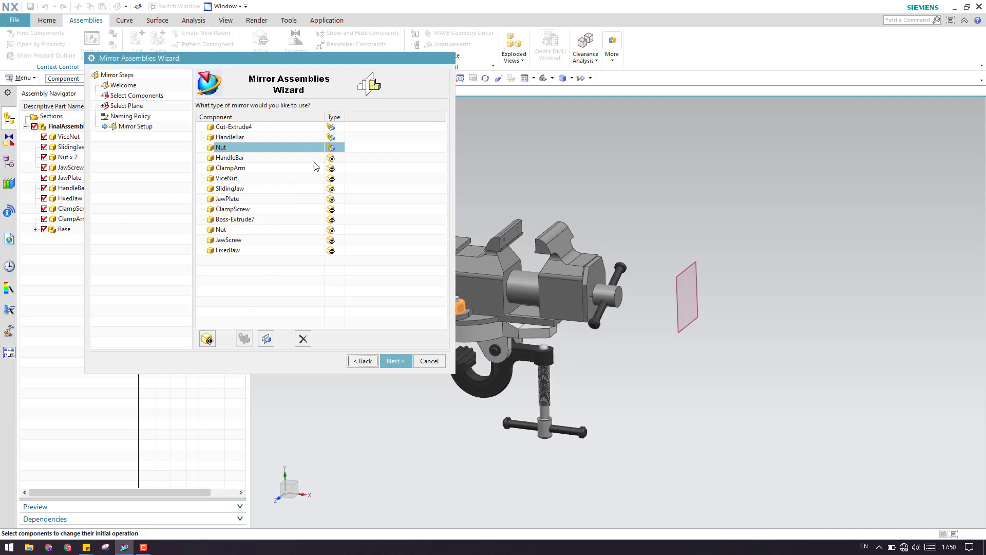
pyautogui.click(320, 158)
pyautogui.click(244, 339)
pyautogui.click(332, 170)
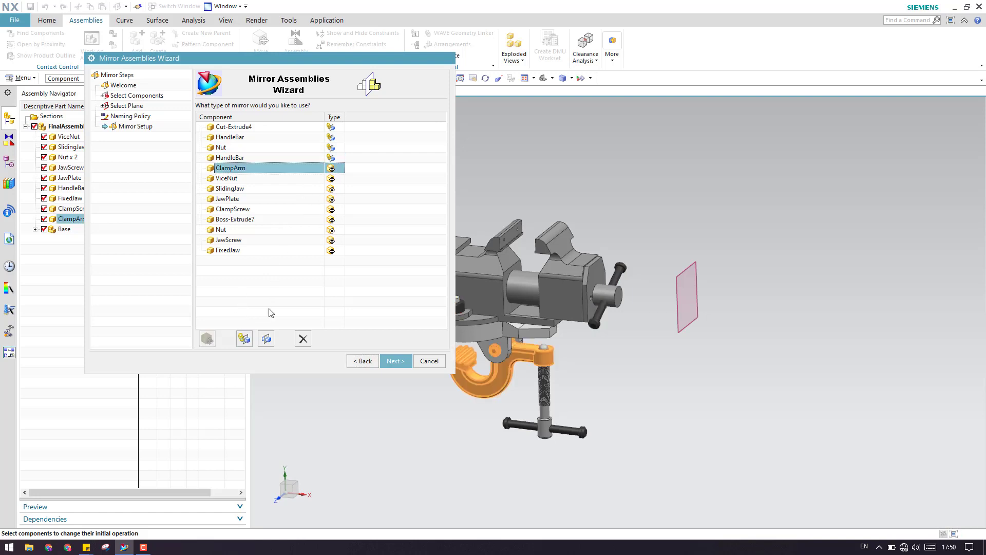
pyautogui.click(249, 336)
pyautogui.click(323, 179)
pyautogui.click(244, 338)
pyautogui.click(315, 189)
pyautogui.click(245, 338)
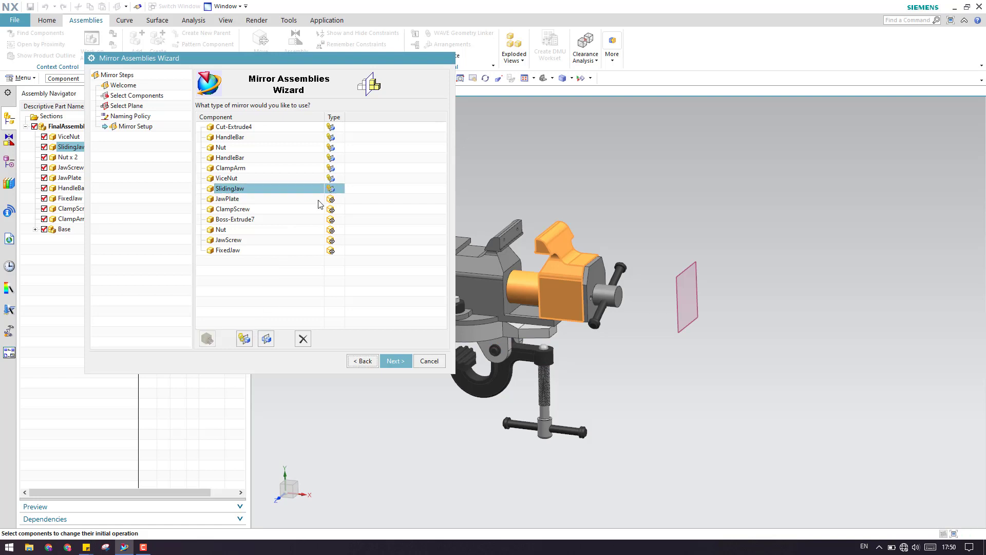
# Step: Set JawPlate, ClampScrew, Boss-Extrude7, Nut, JawScrew and FixedJaw to associative mirroring
pyautogui.click(321, 199)
pyautogui.click(245, 339)
pyautogui.click(306, 209)
pyautogui.click(244, 338)
pyautogui.click(313, 219)
pyautogui.click(244, 338)
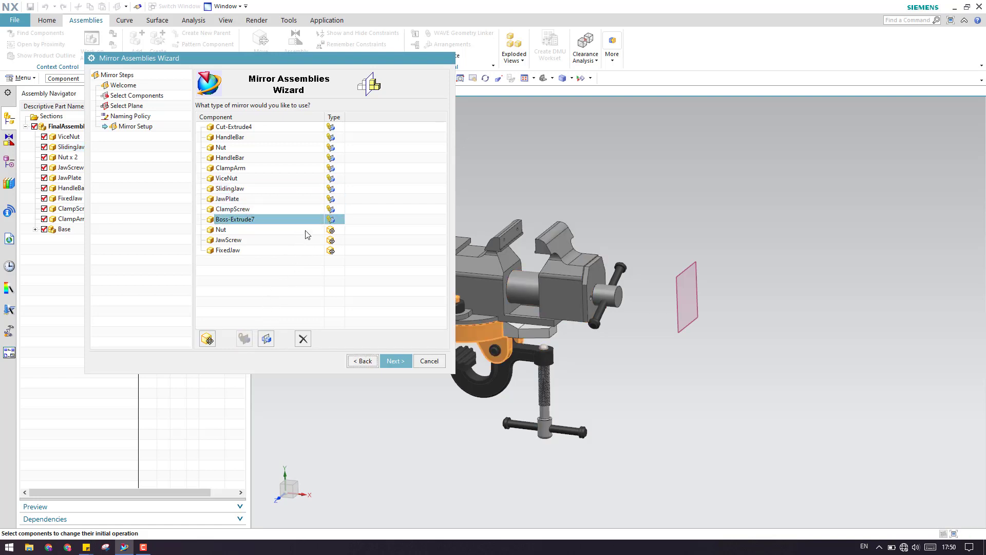
pyautogui.click(308, 230)
pyautogui.click(244, 339)
pyautogui.click(307, 240)
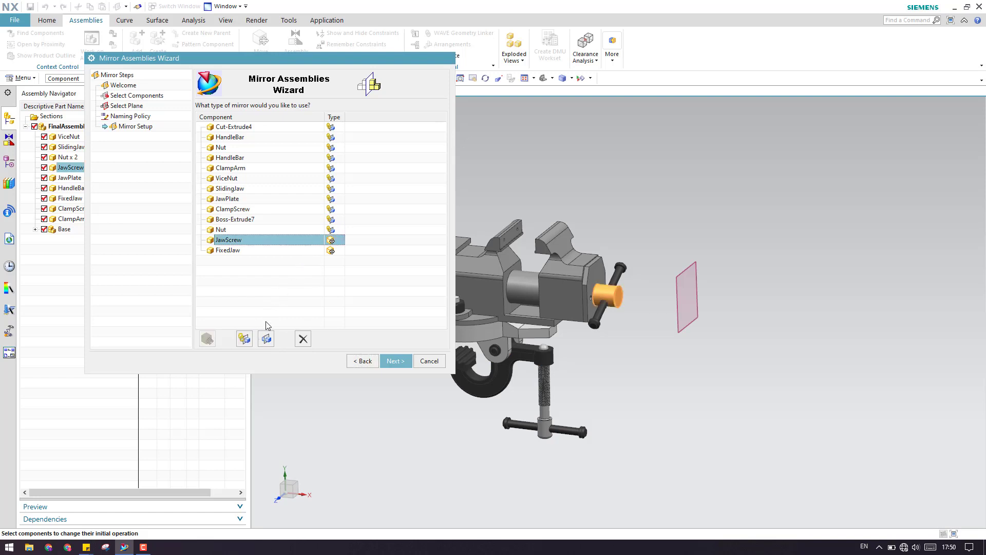
pyautogui.click(245, 339)
pyautogui.click(299, 251)
pyautogui.click(245, 338)
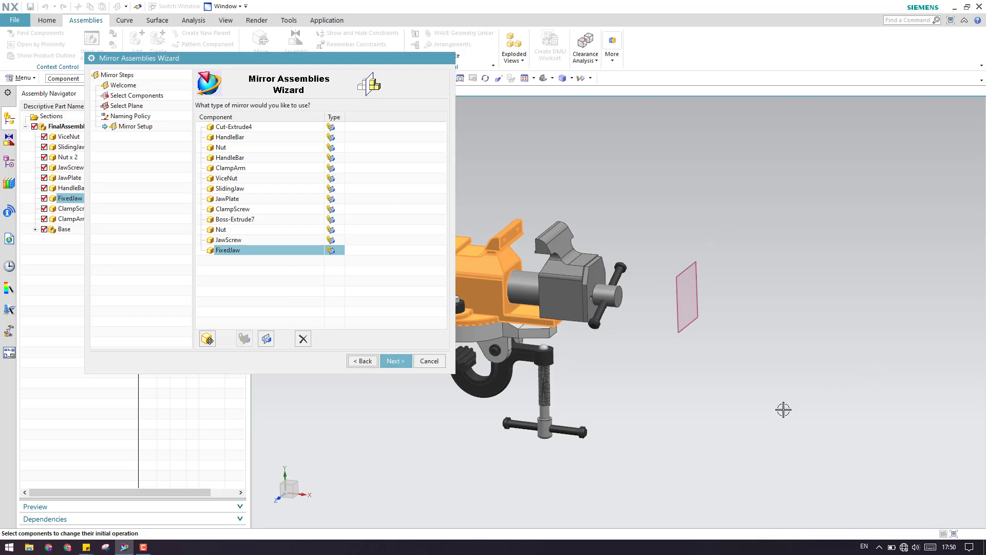
# Step: Switch the vise to the trimetric view with the Home key
pyautogui.press('Home')
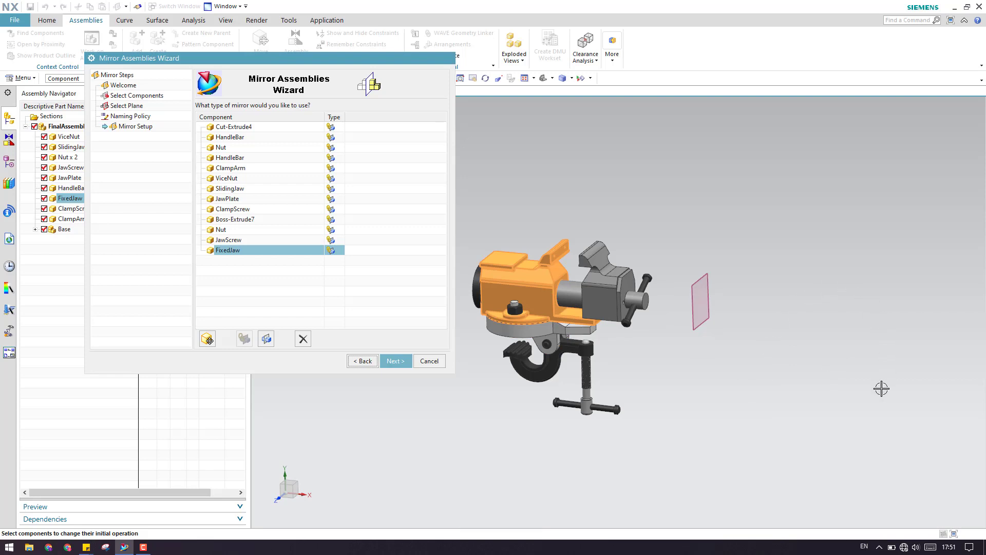
# Step: Run the mirror, review the full component list, and finish, giving a 28-component assembly
pyautogui.click(394, 361)
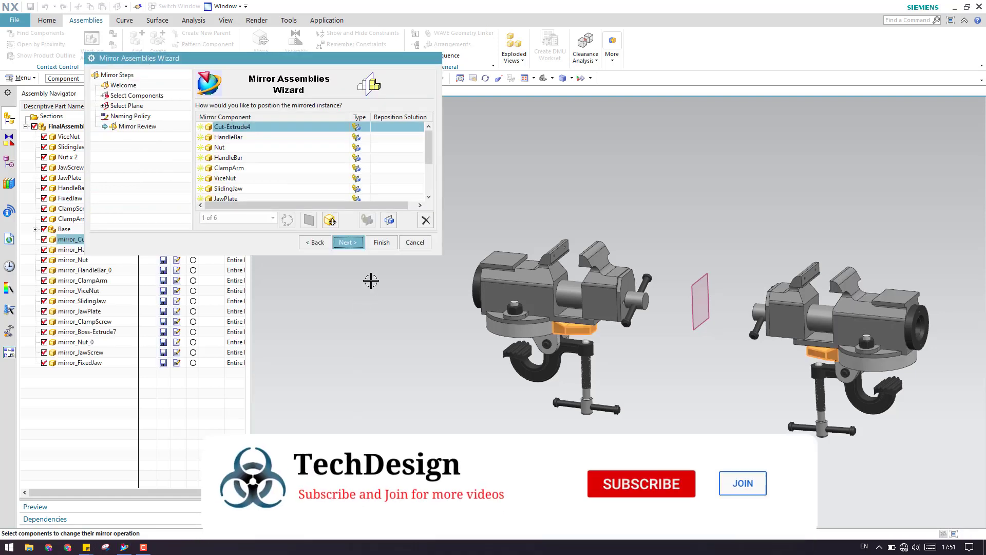
pyautogui.moveTo(441, 254); pyautogui.dragTo(471, 398)
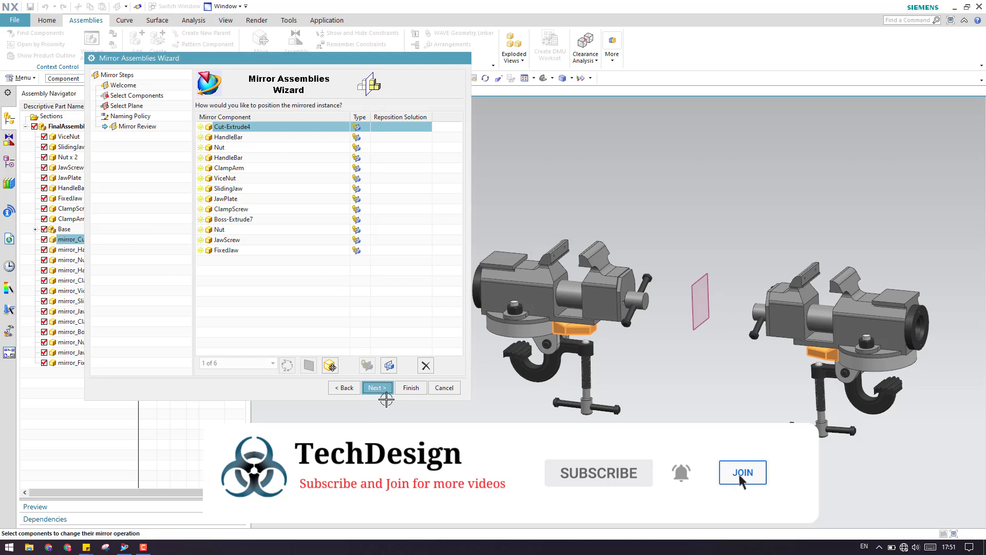
pyautogui.click(411, 388)
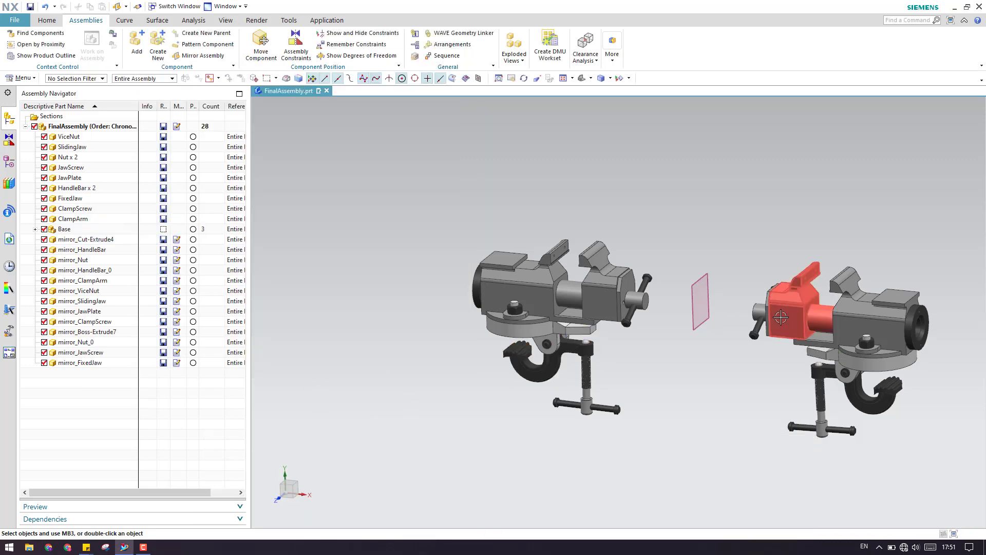
pyautogui.moveTo(752, 340); pyautogui.dragTo(704, 302, button='middle')
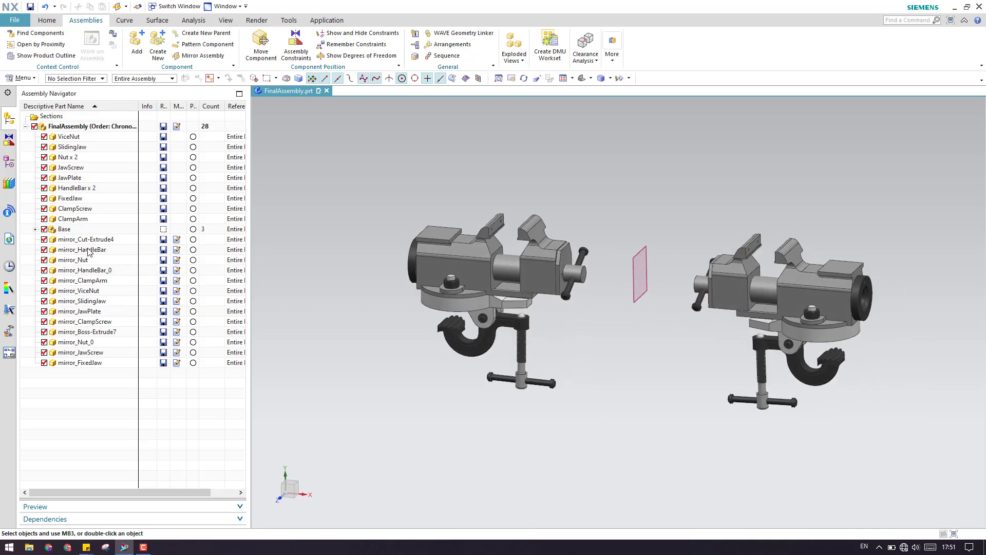
pyautogui.click(83, 250)
pyautogui.click(77, 261)
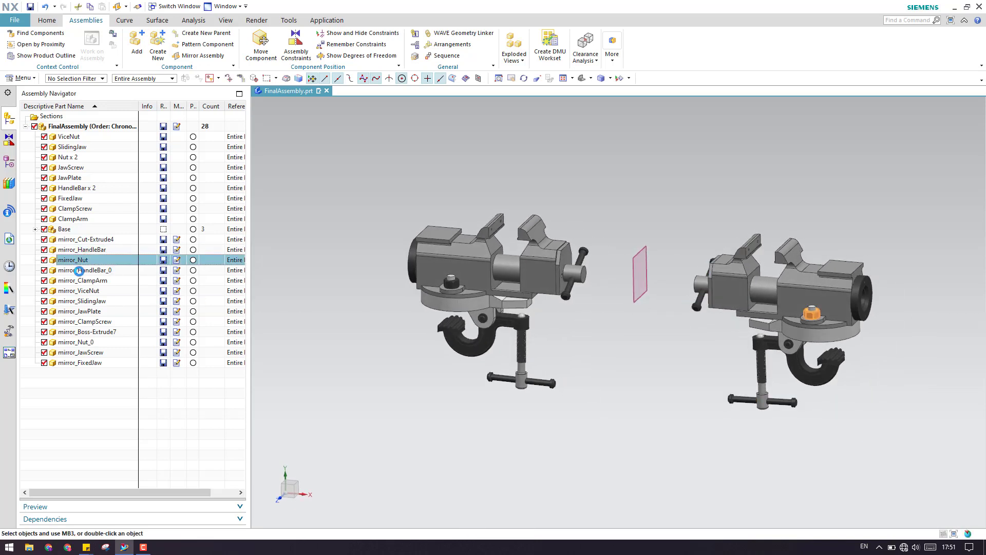
pyautogui.click(79, 271)
pyautogui.click(80, 280)
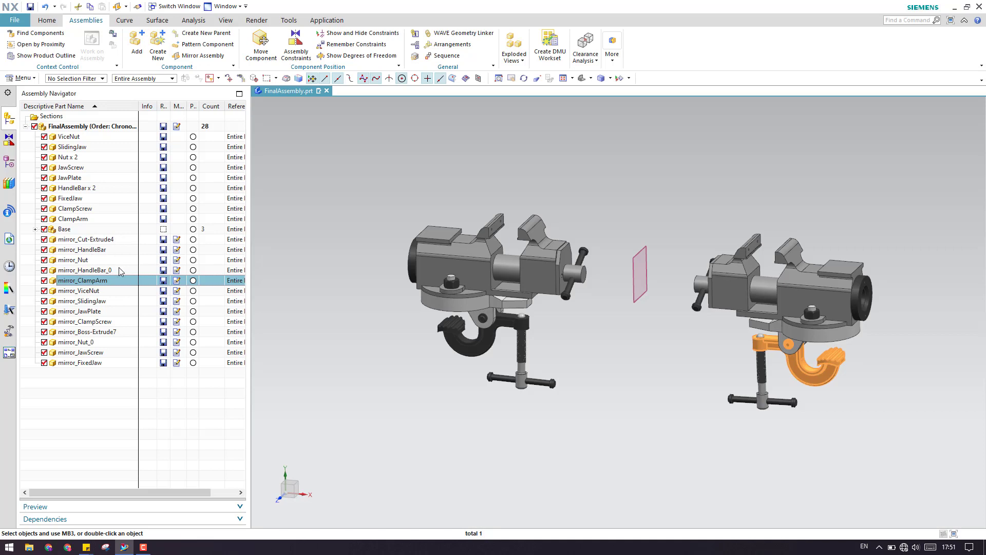
pyautogui.press('Escape')
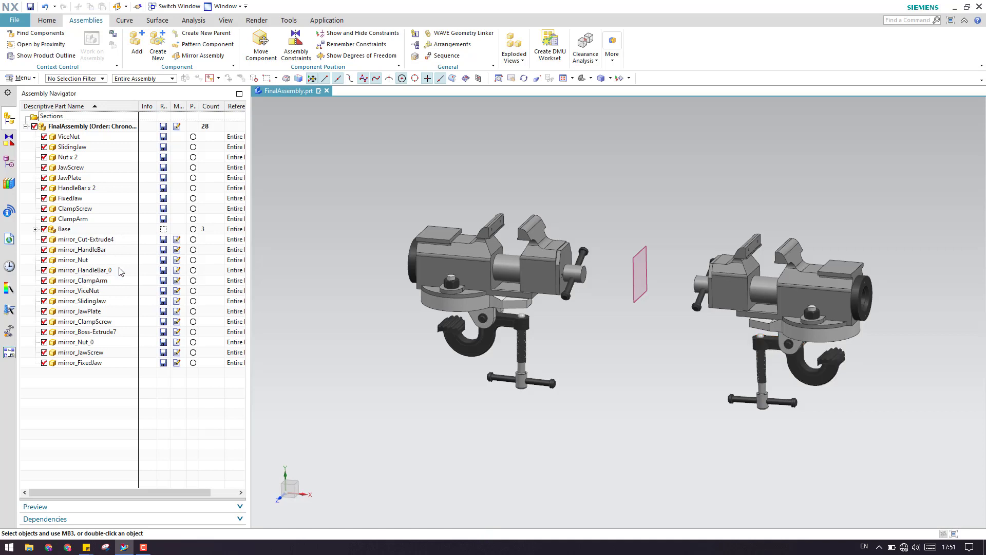
pyautogui.rightClick(811, 301)
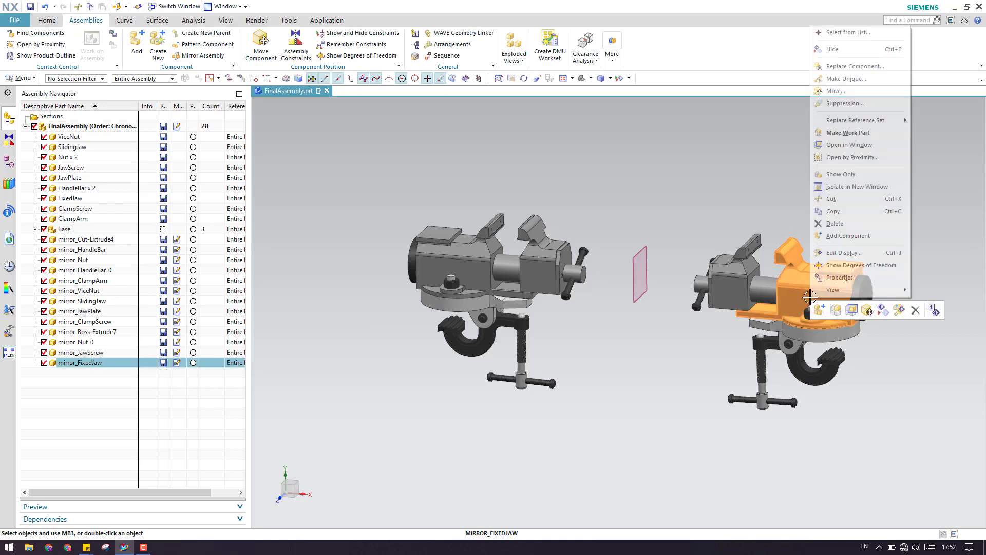
pyautogui.click(868, 310)
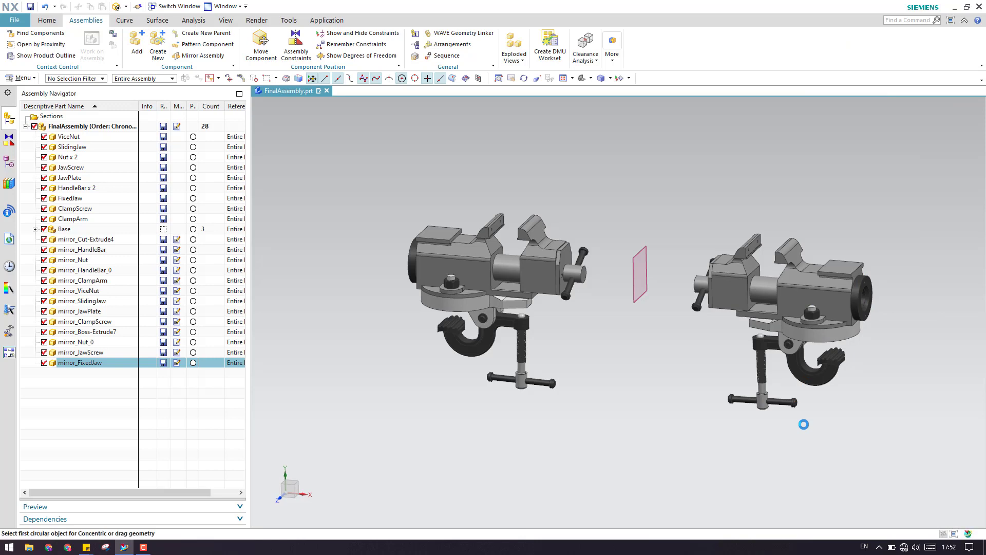
pyautogui.moveTo(799, 230); pyautogui.dragTo(799, 105)
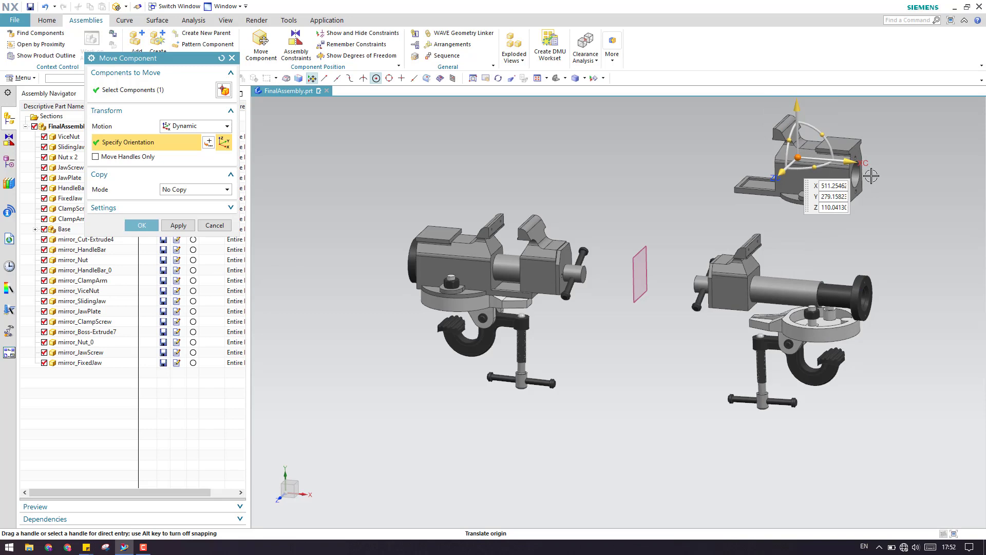
pyautogui.click(829, 163)
pyautogui.click(141, 225)
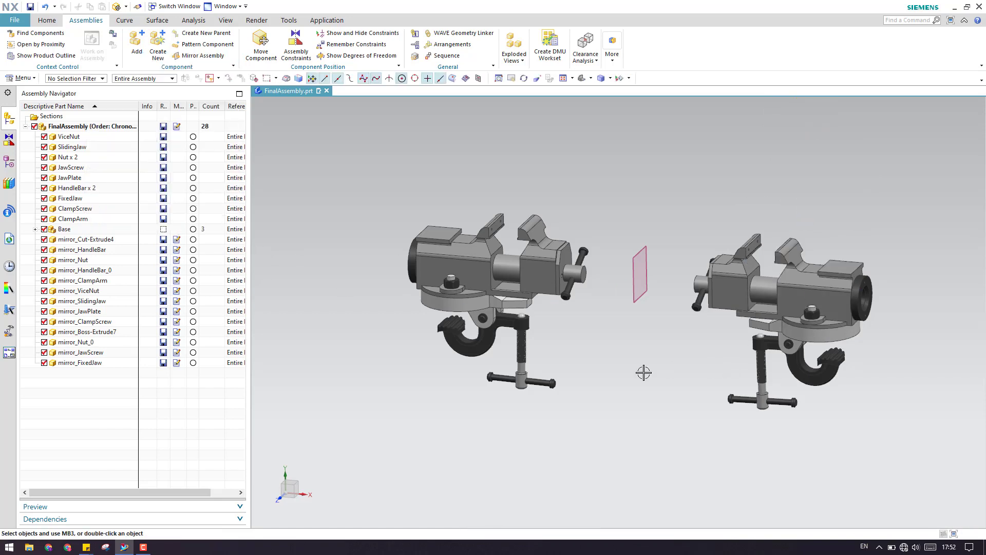
pyautogui.scroll(-2, 651, 374)
pyautogui.scroll(6, 667, 293)
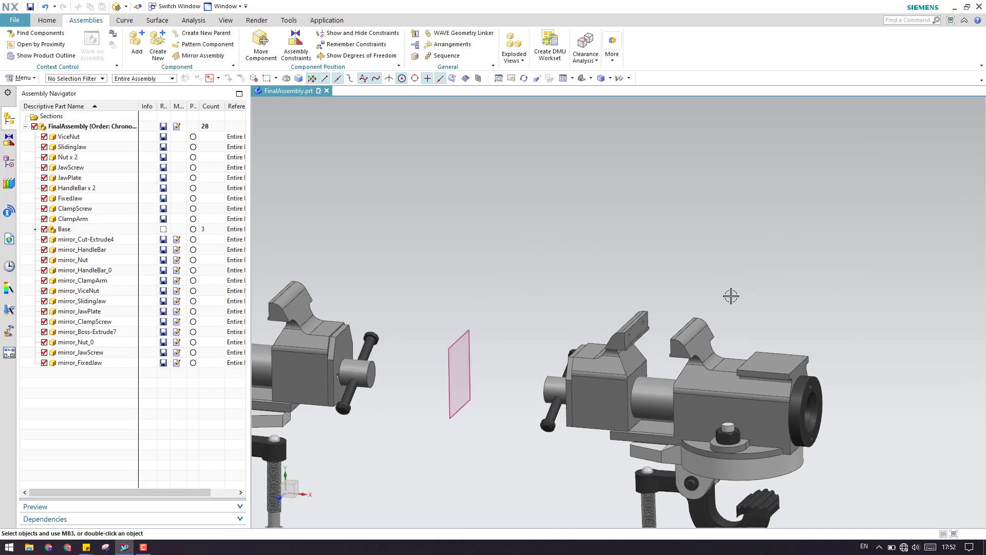
pyautogui.scroll(-3, 731, 295)
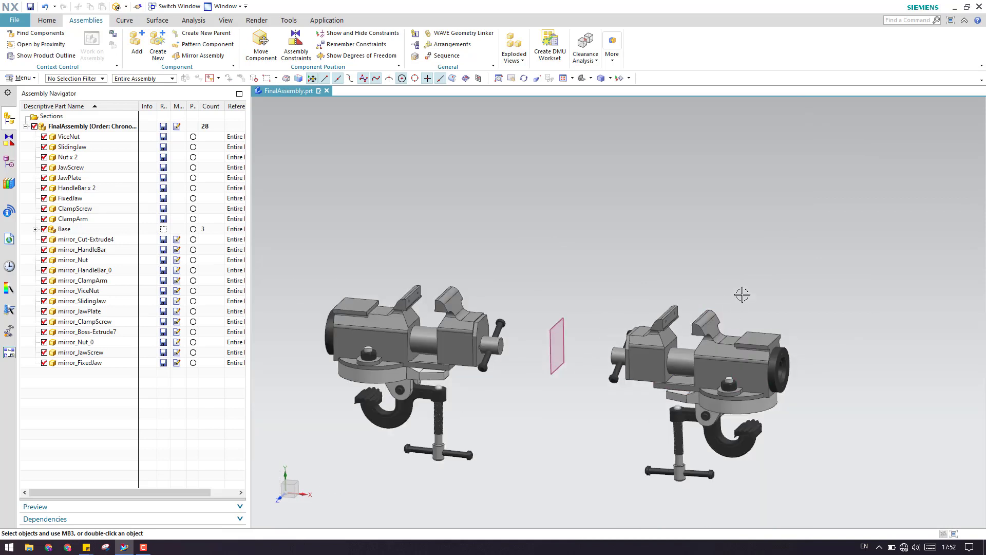
pyautogui.scroll(-1, 764, 279)
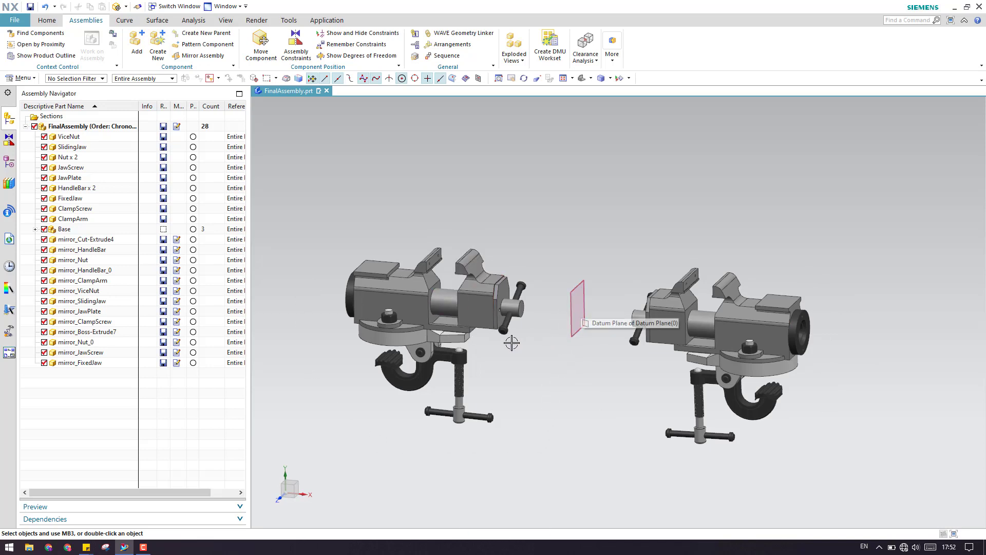
pyautogui.moveTo(511, 342); pyautogui.dragTo(497, 349, button='middle')
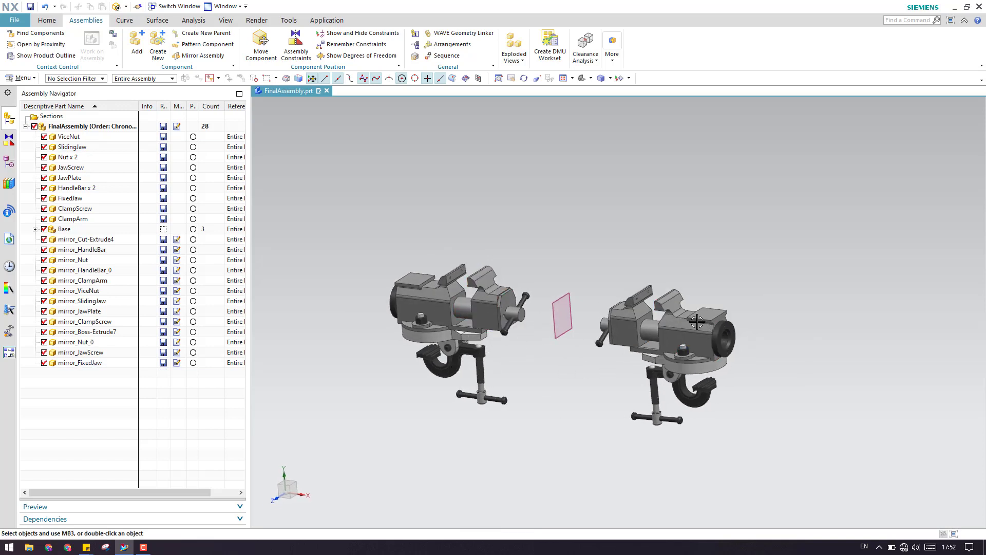
pyautogui.scroll(2, 701, 329)
pyautogui.scroll(-2, 687, 333)
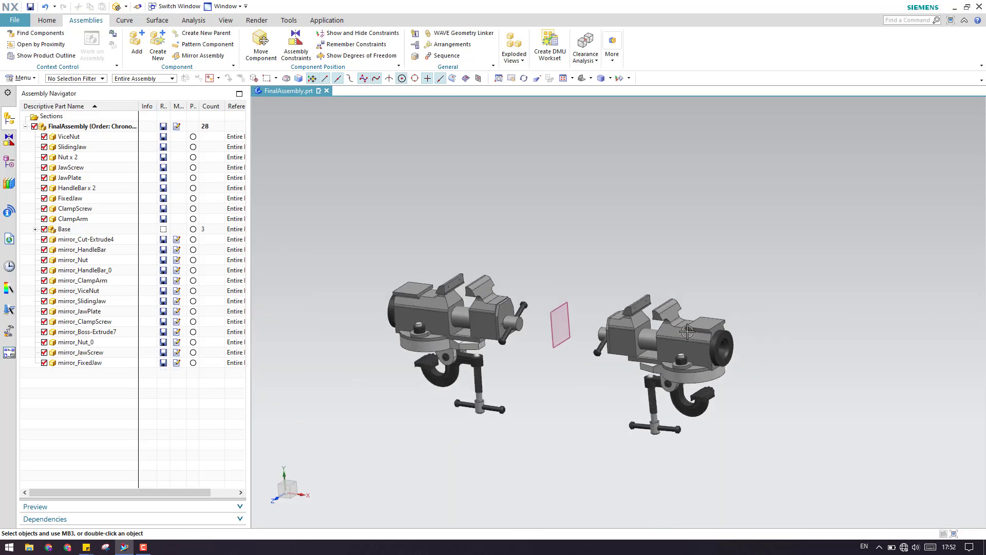
# Step: Move the original FixedJaw 165 units up along YC and confirm the new position
pyautogui.click(445, 313)
pyautogui.rightClick(445, 314)
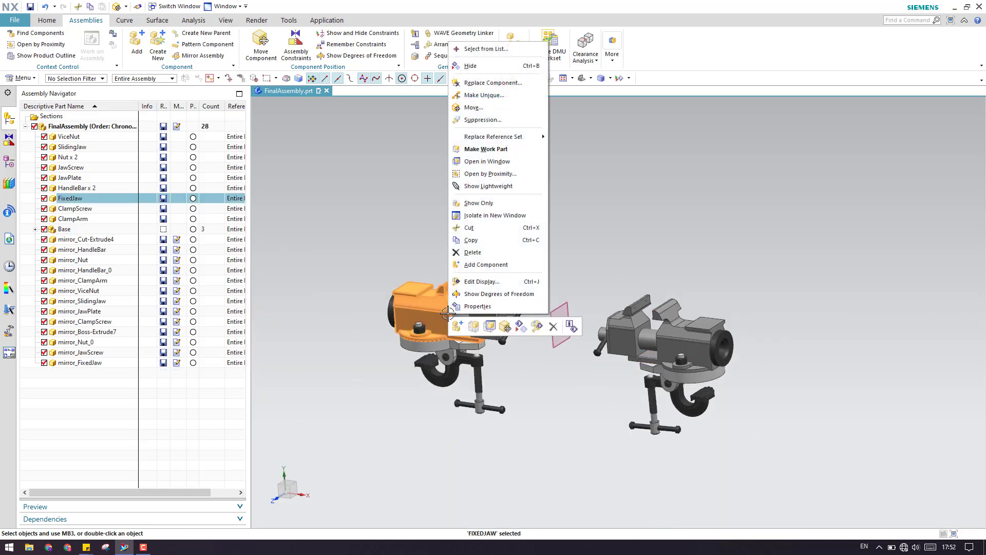
pyautogui.click(522, 332)
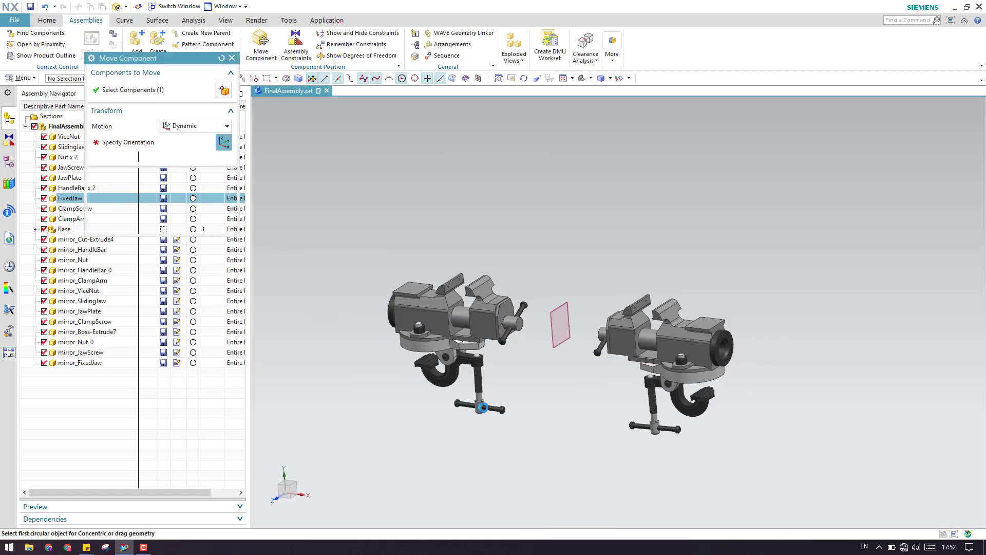
pyautogui.moveTo(444, 256); pyautogui.dragTo(433, 156)
pyautogui.middleClick(374, 257)
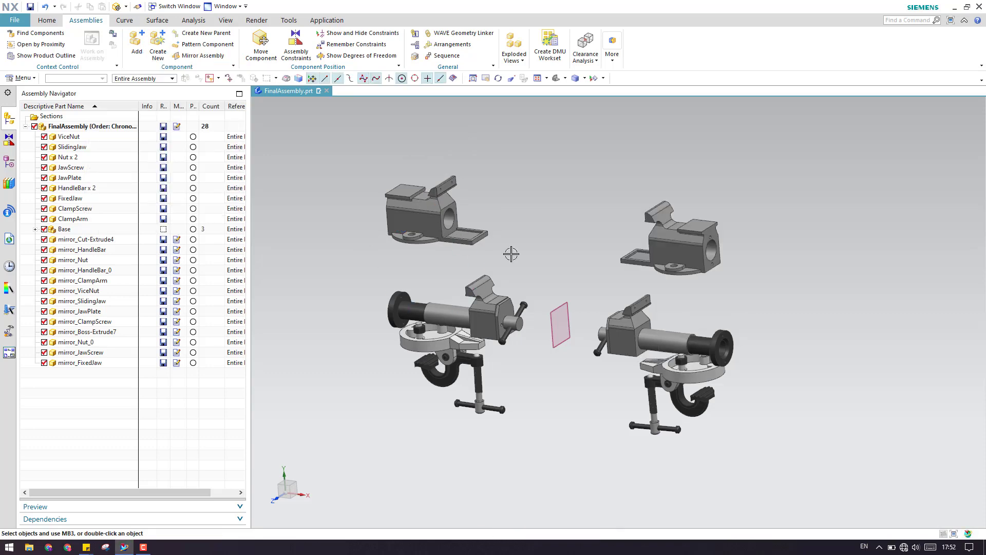